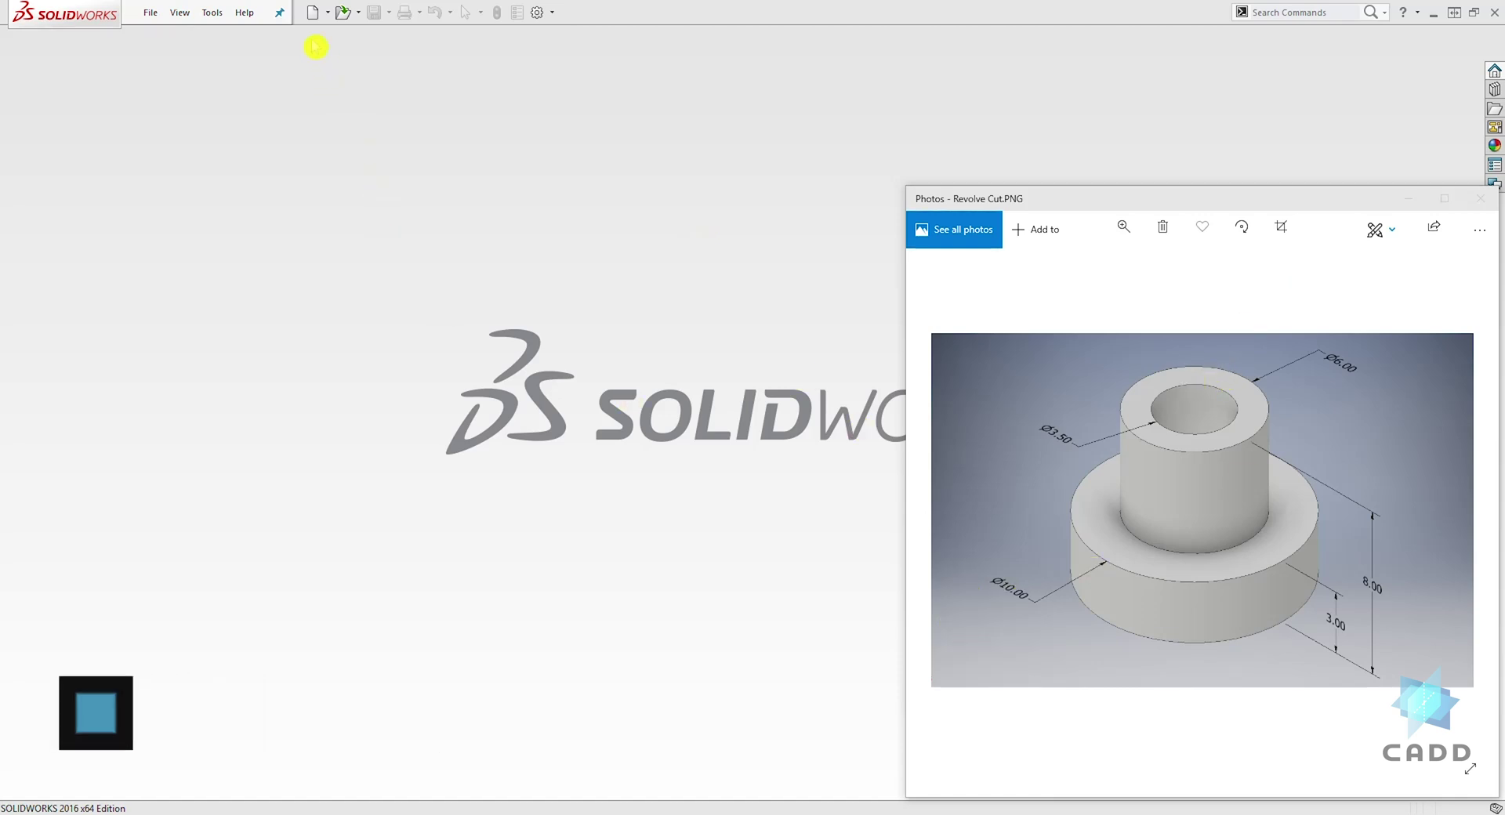
- Create a new part and start a sketch on the Front plane
left_click(313, 13)
left_click(757, 555)
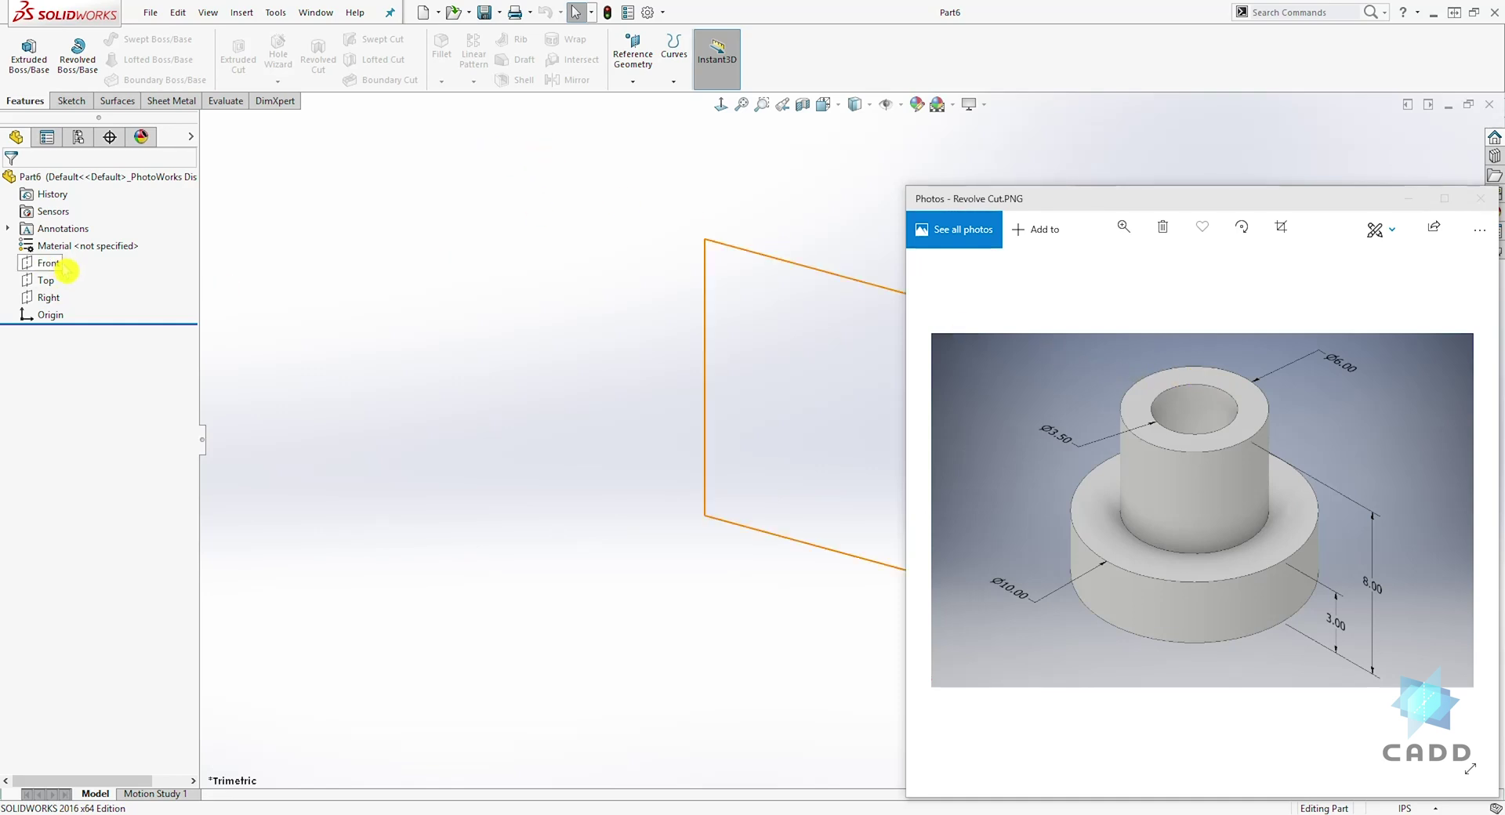
left_click(70, 102)
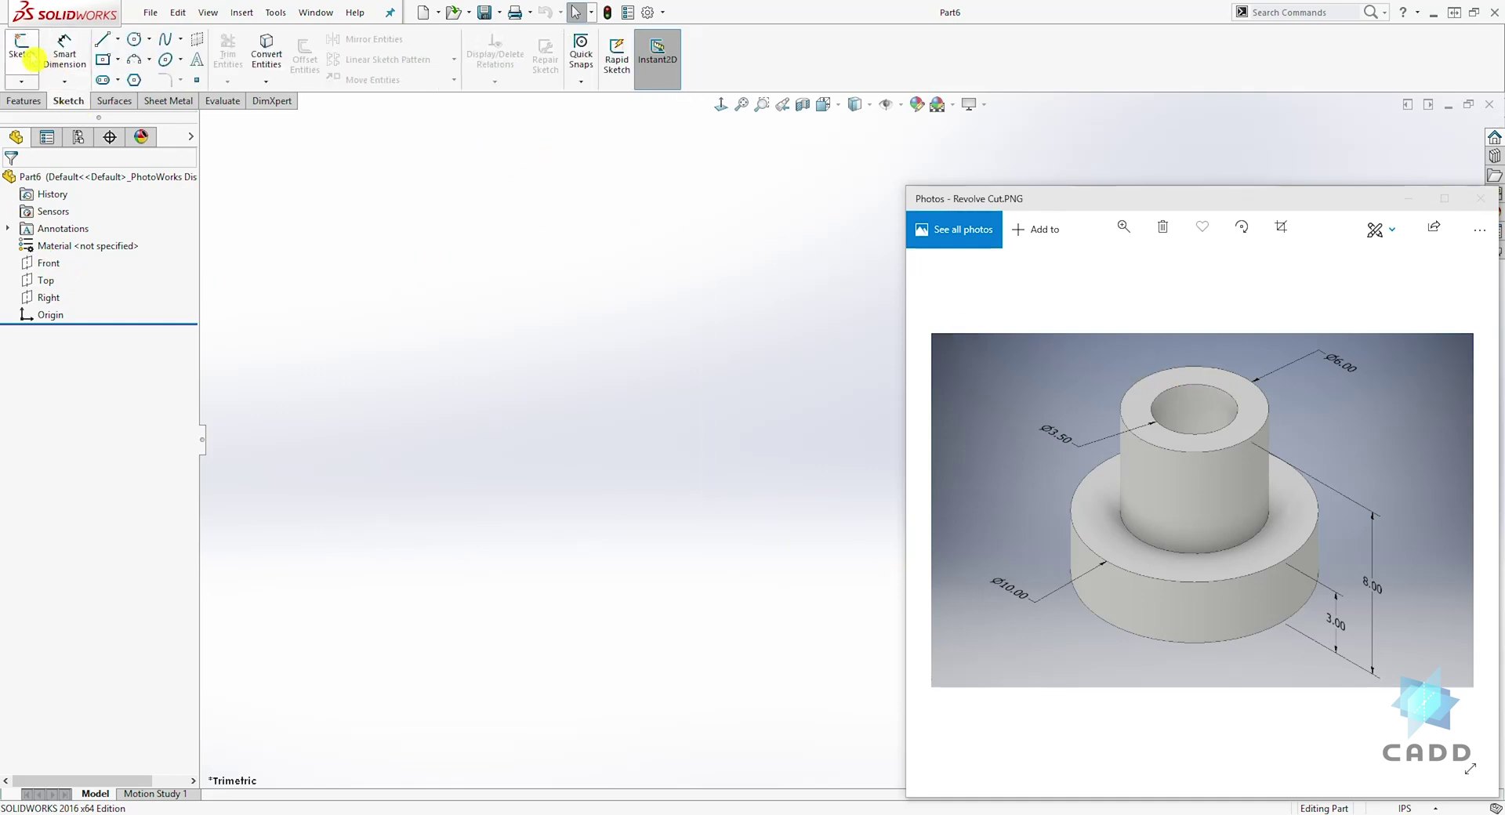
left_click(23, 48)
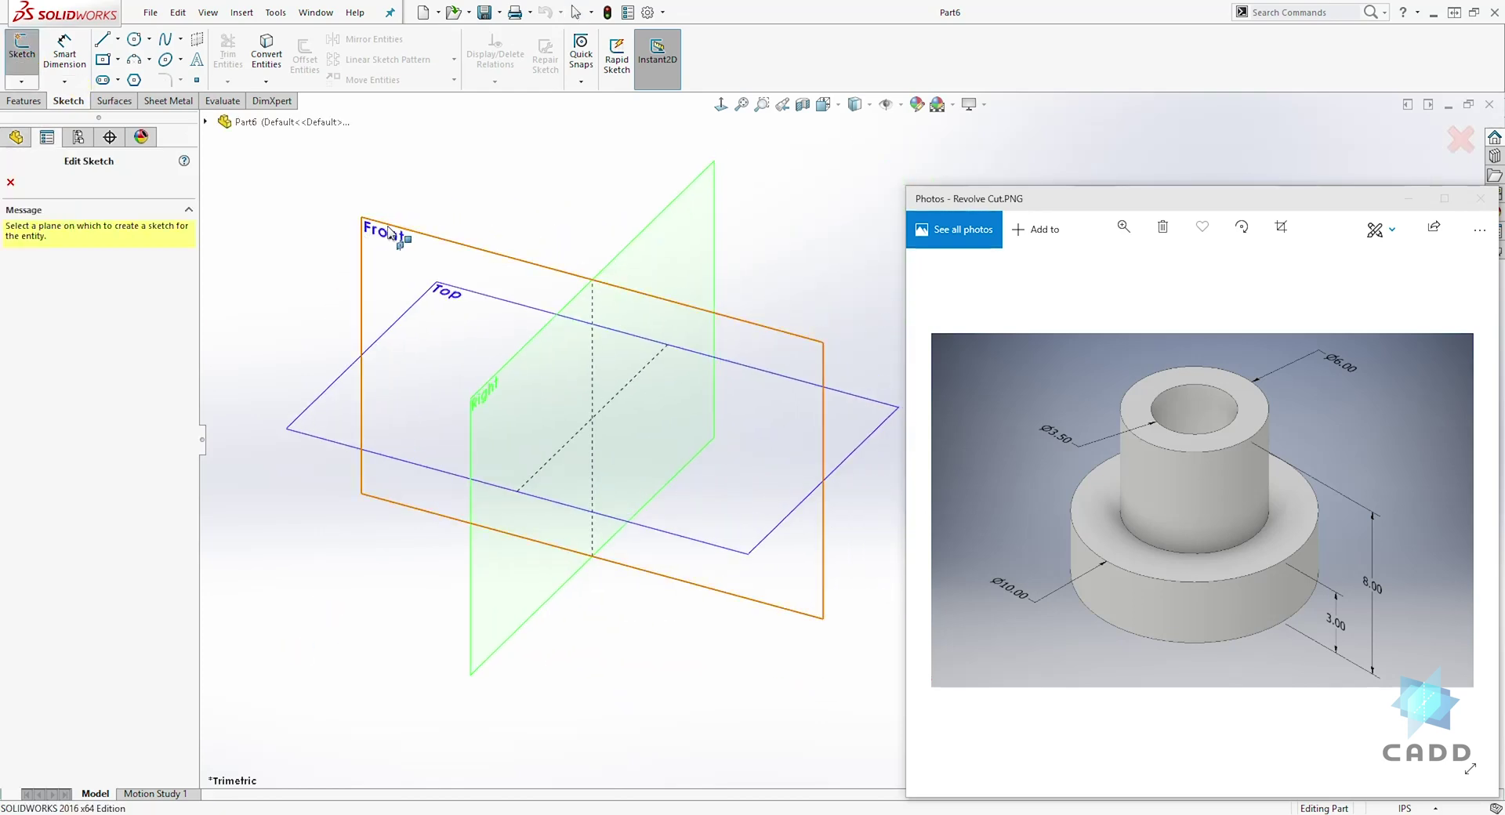
left_click(390, 232)
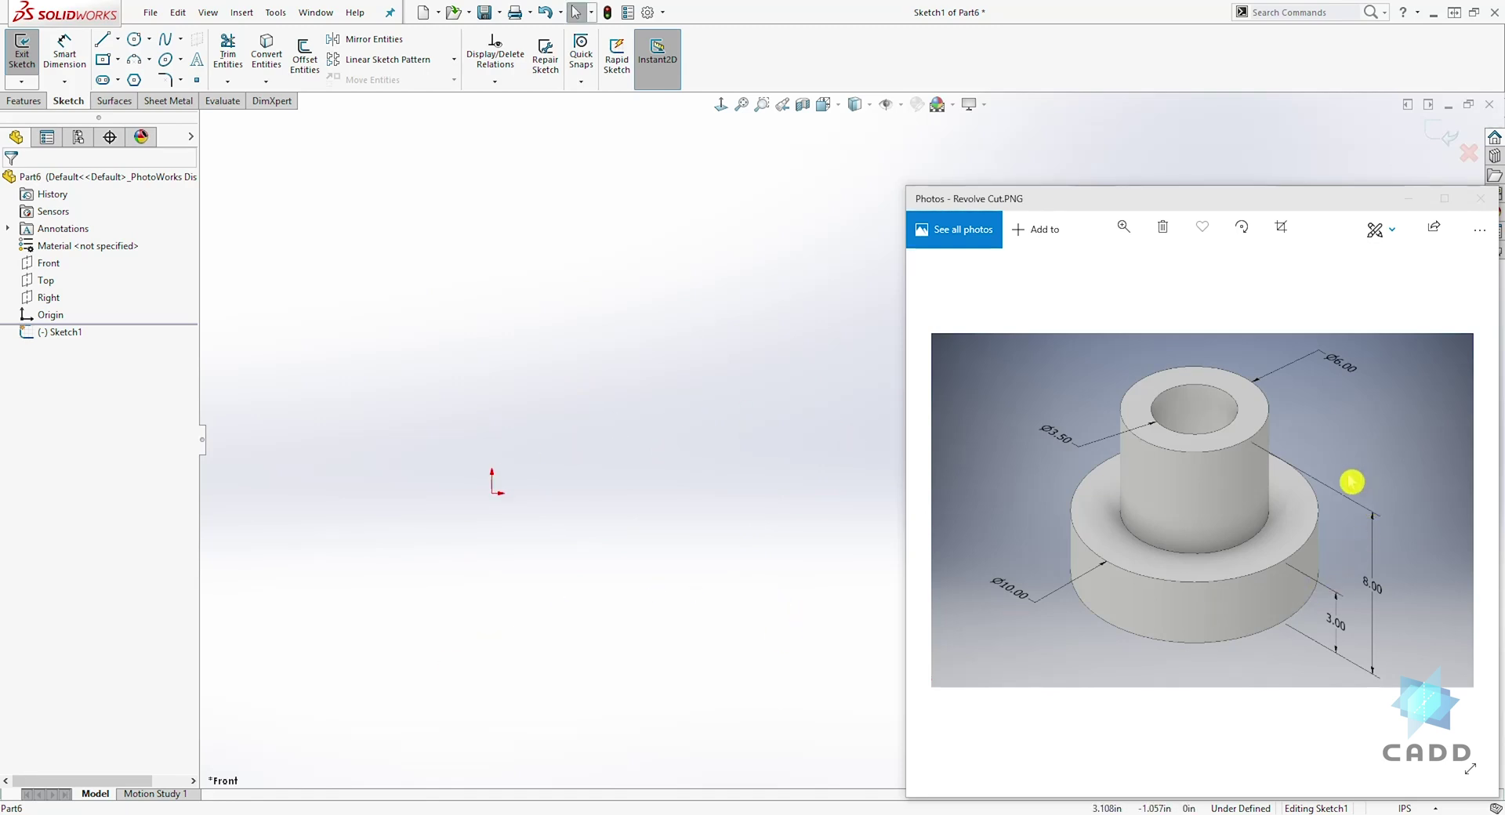
- Sketch a vertical line about 1.97 in long upward from the origin and make it construction geometry
left_click(102, 39)
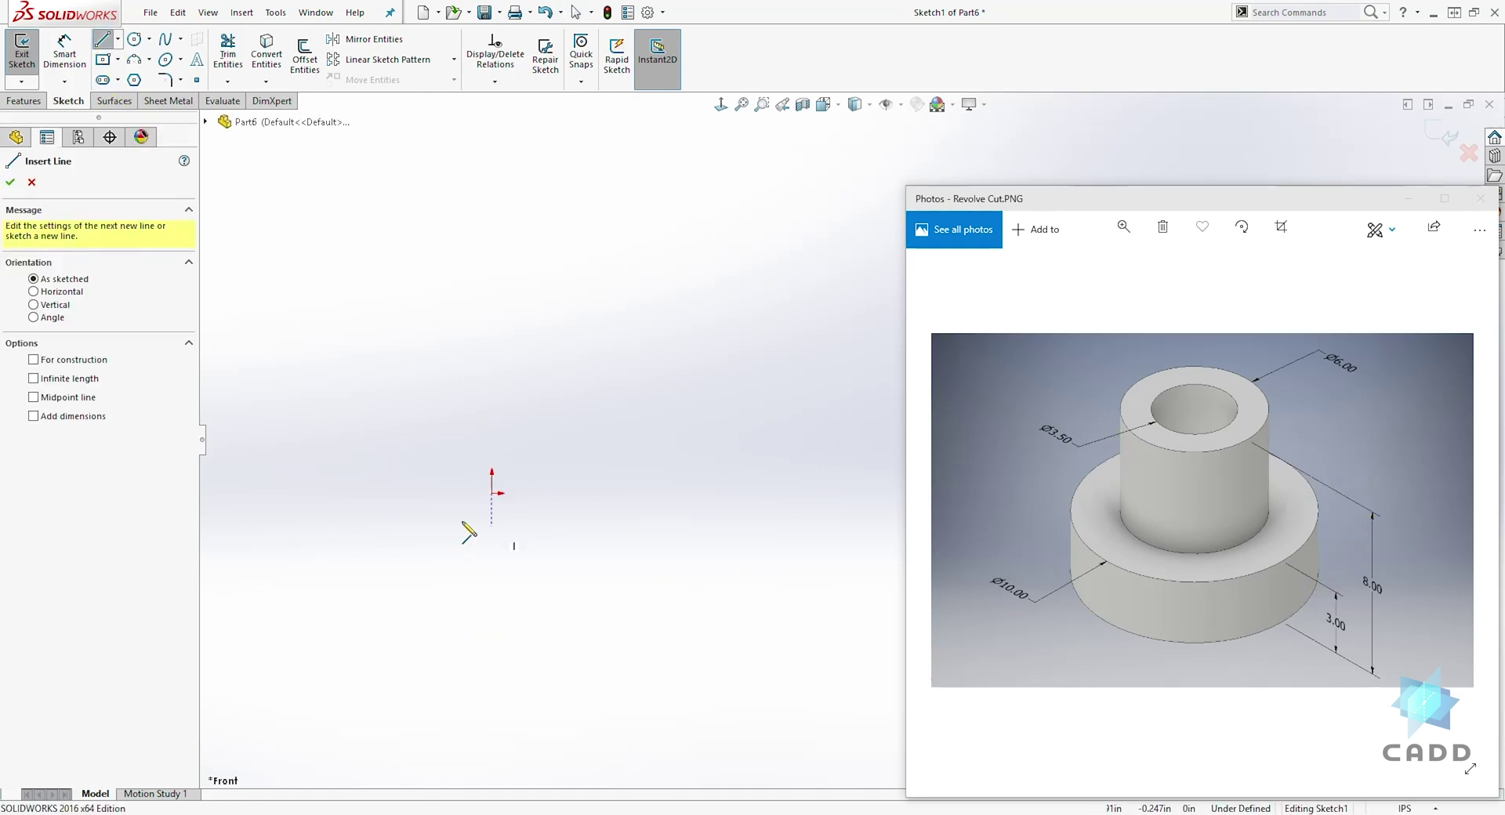
left_click_drag(493, 494, 490, 264)
key("Escape")
left_click(492, 325)
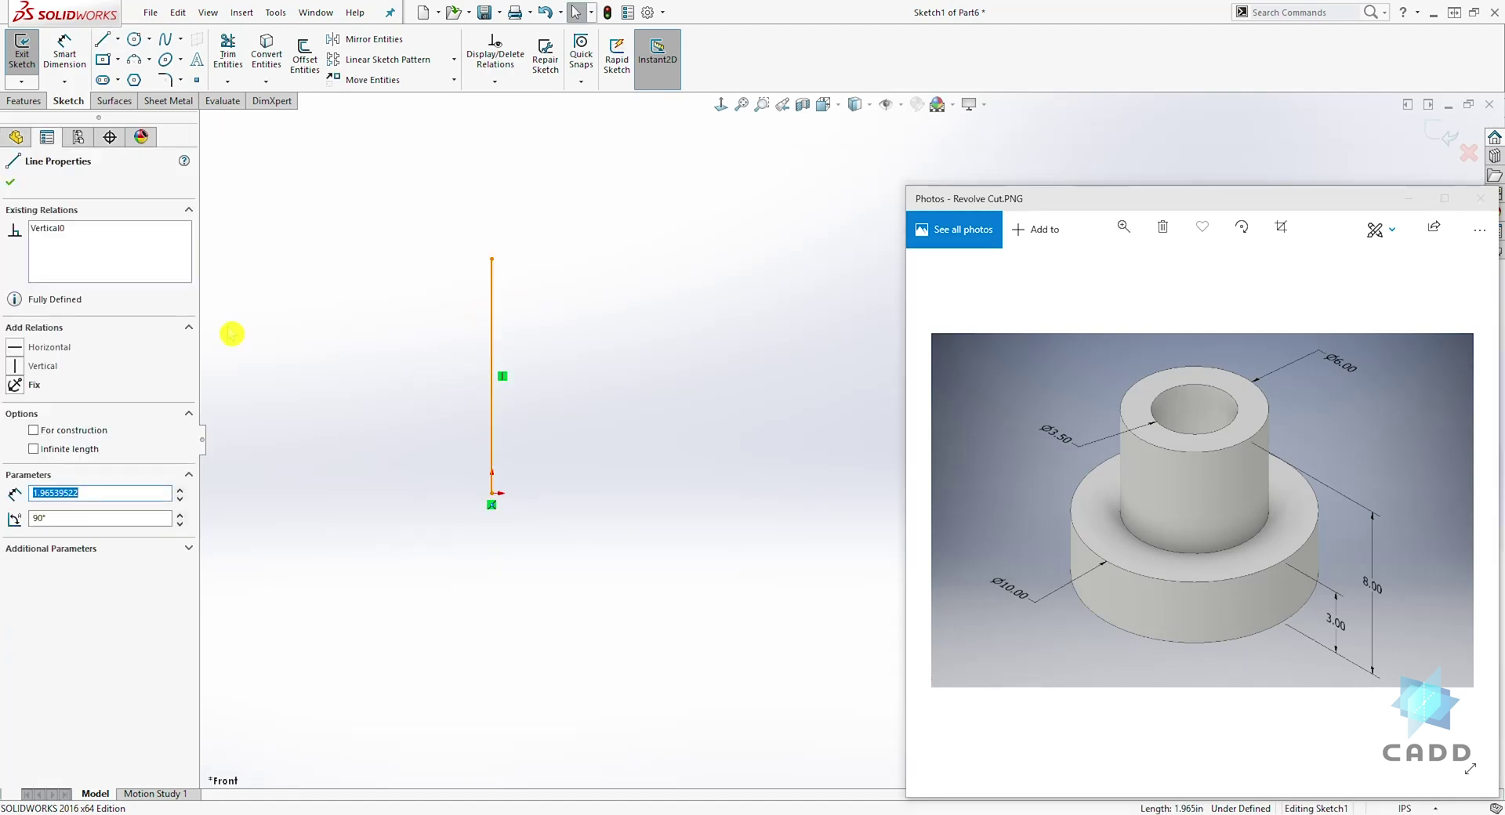
left_click(33, 430)
left_click(569, 200)
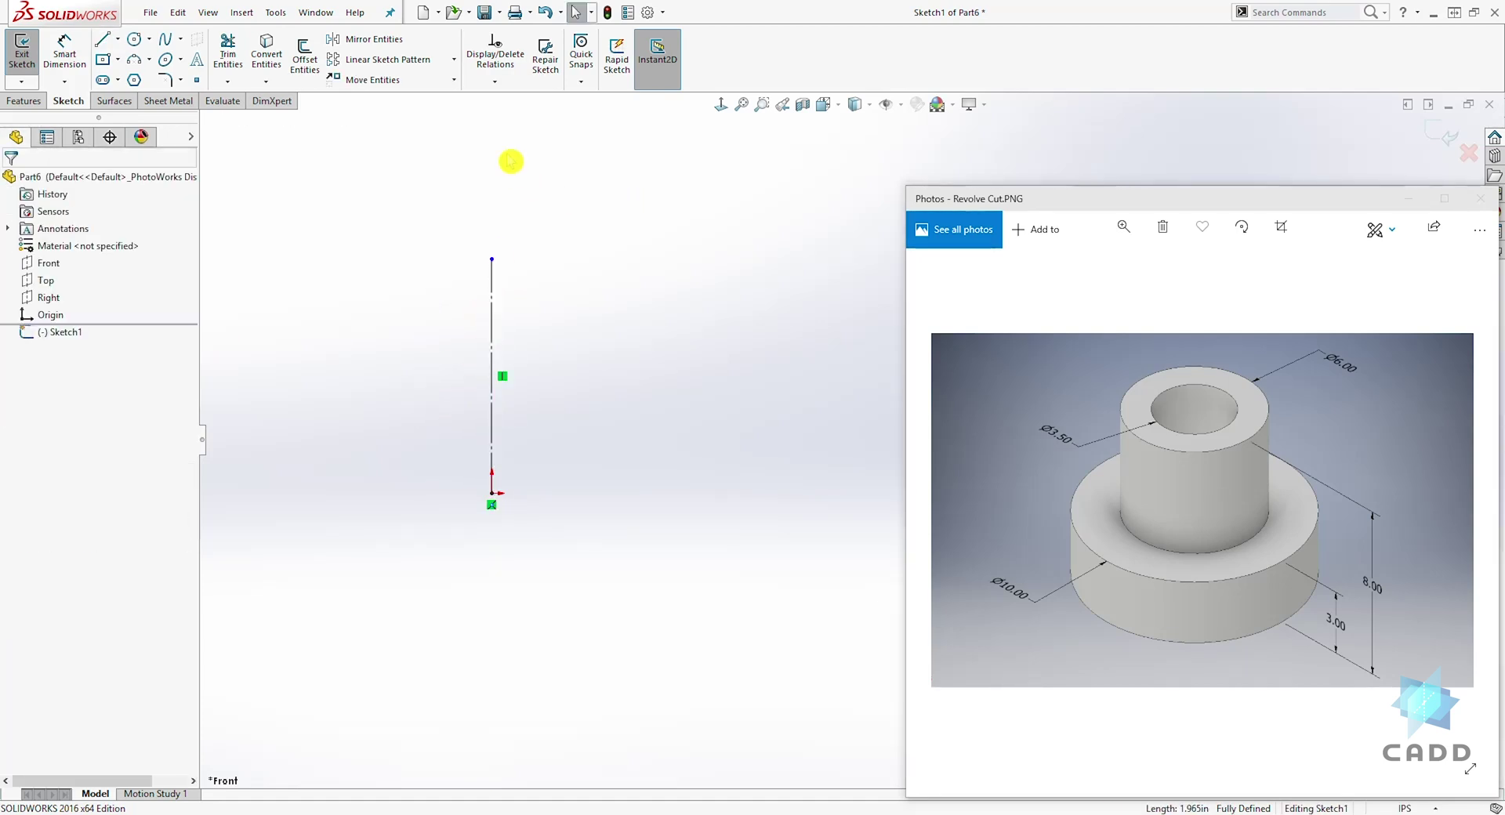
- Sketch a stepped half-profile from the centerline's upper end back to the origin, with a flange step about 0.74 in wide and 0.73 in high
left_click(104, 39)
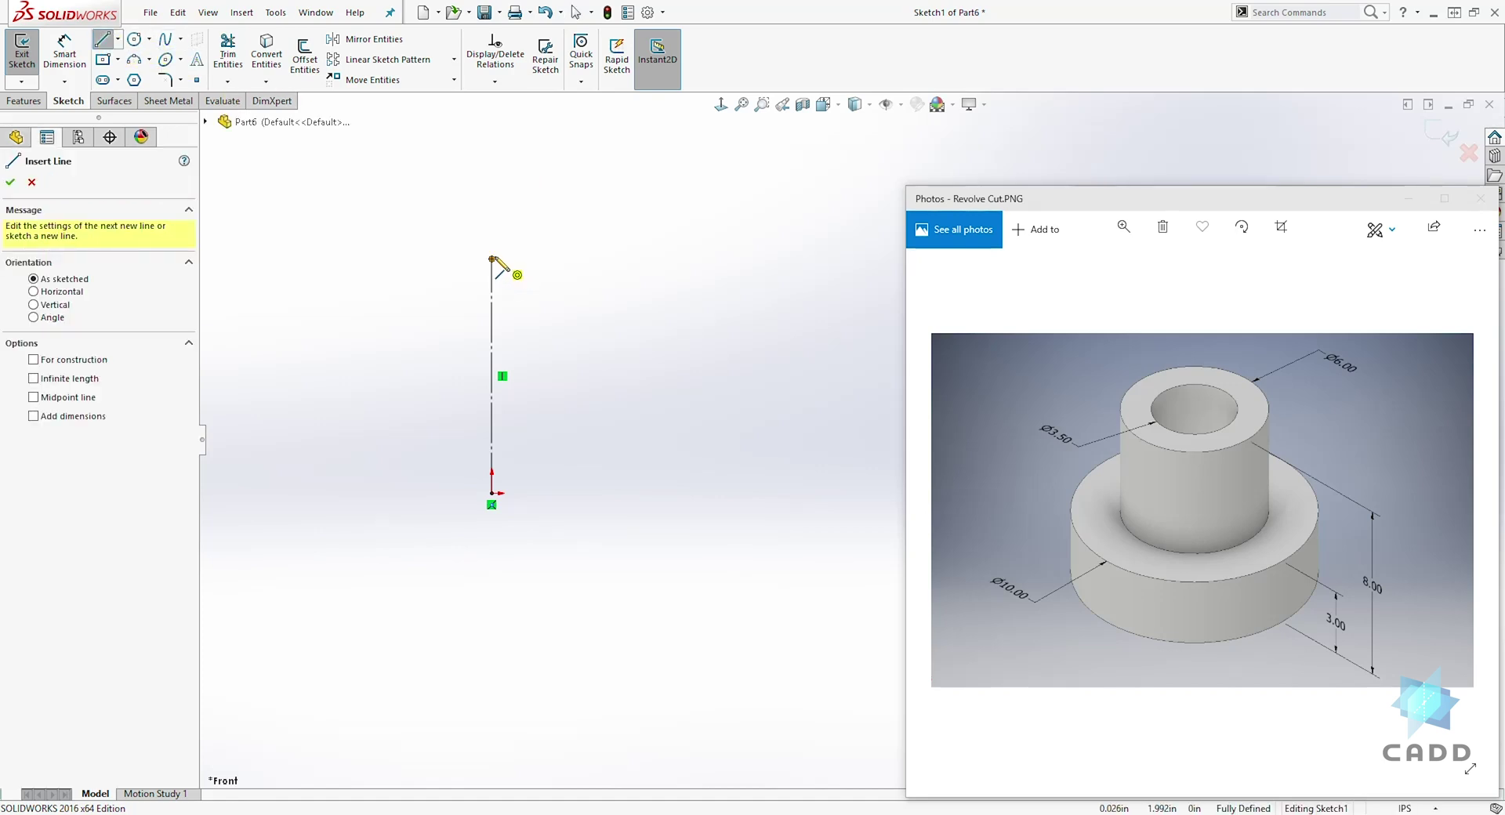
left_click(492, 259)
left_click(601, 259)
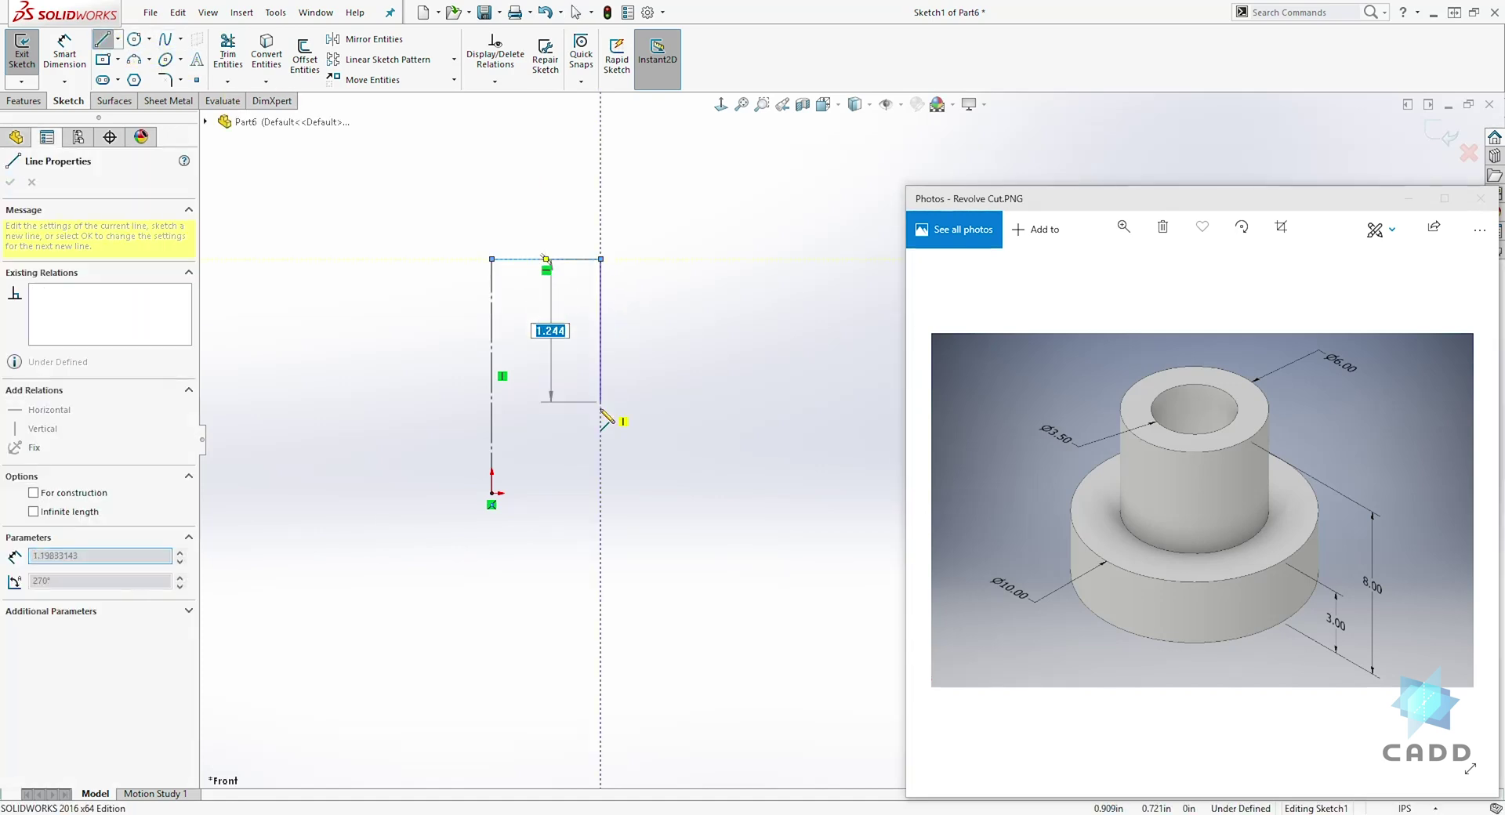
left_click(600, 405)
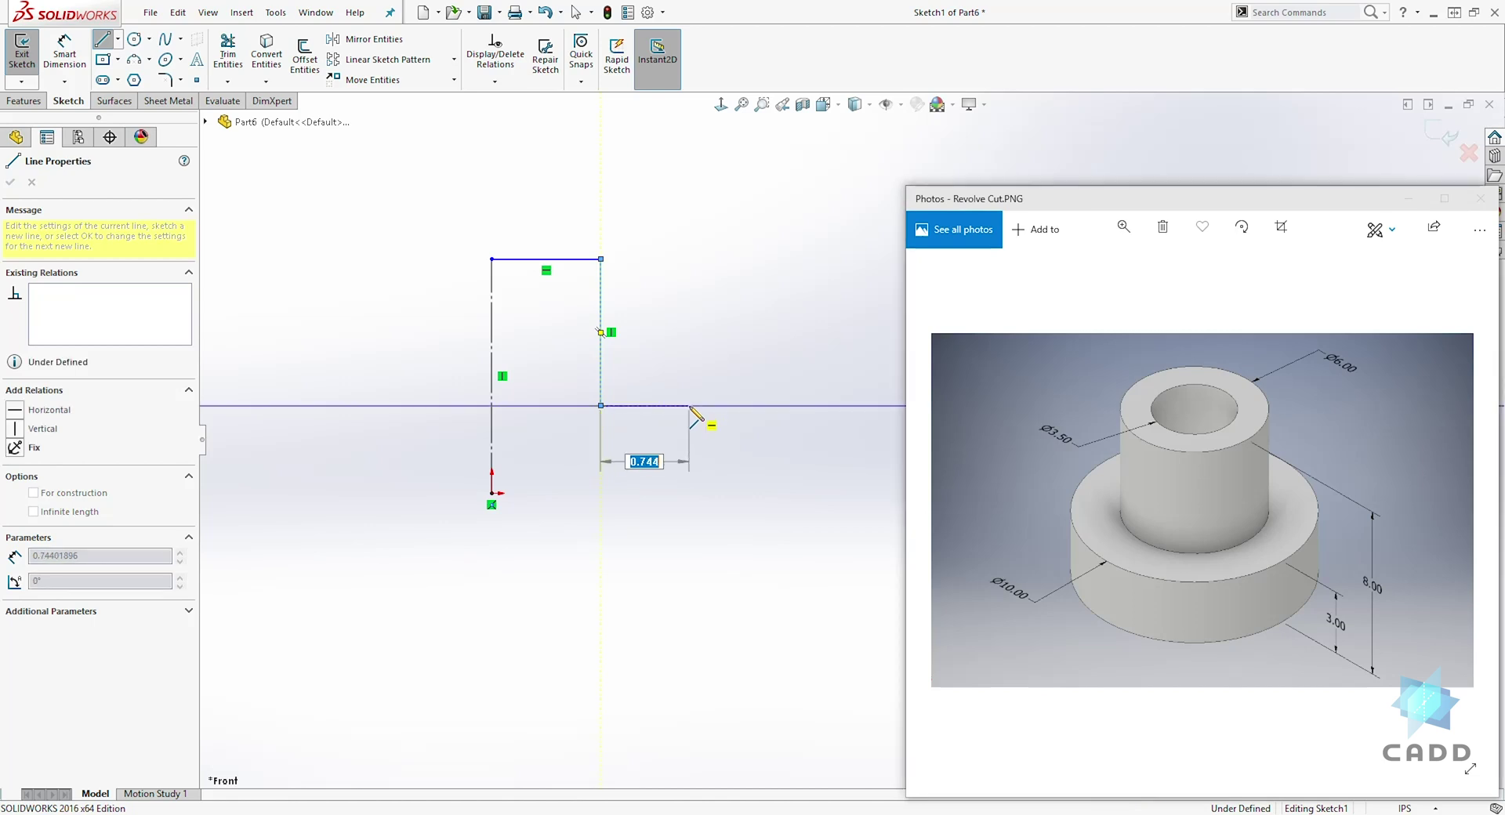
left_click(689, 405)
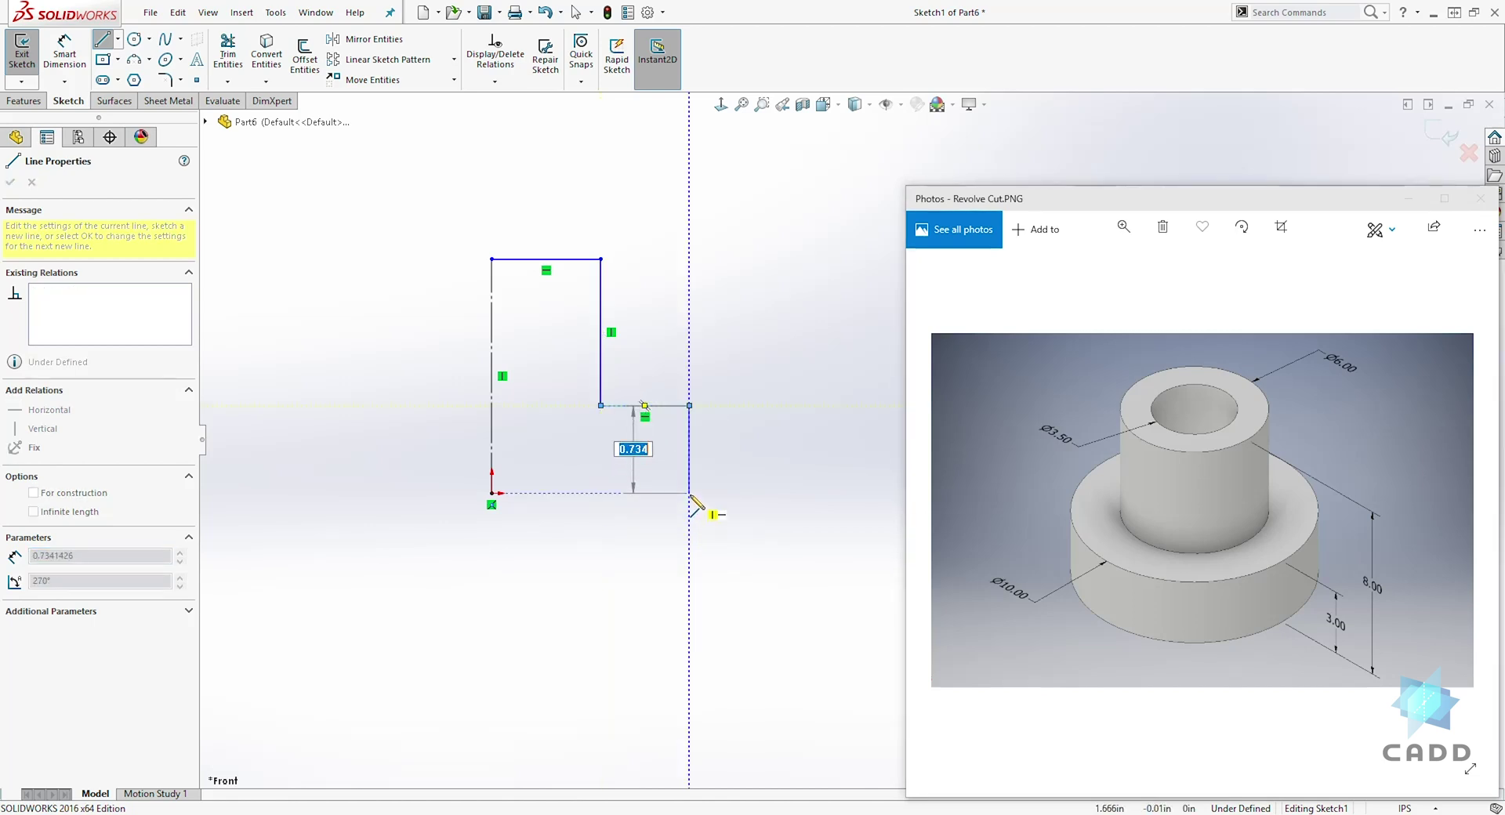
left_click(689, 493)
left_click(493, 494)
key("Escape")
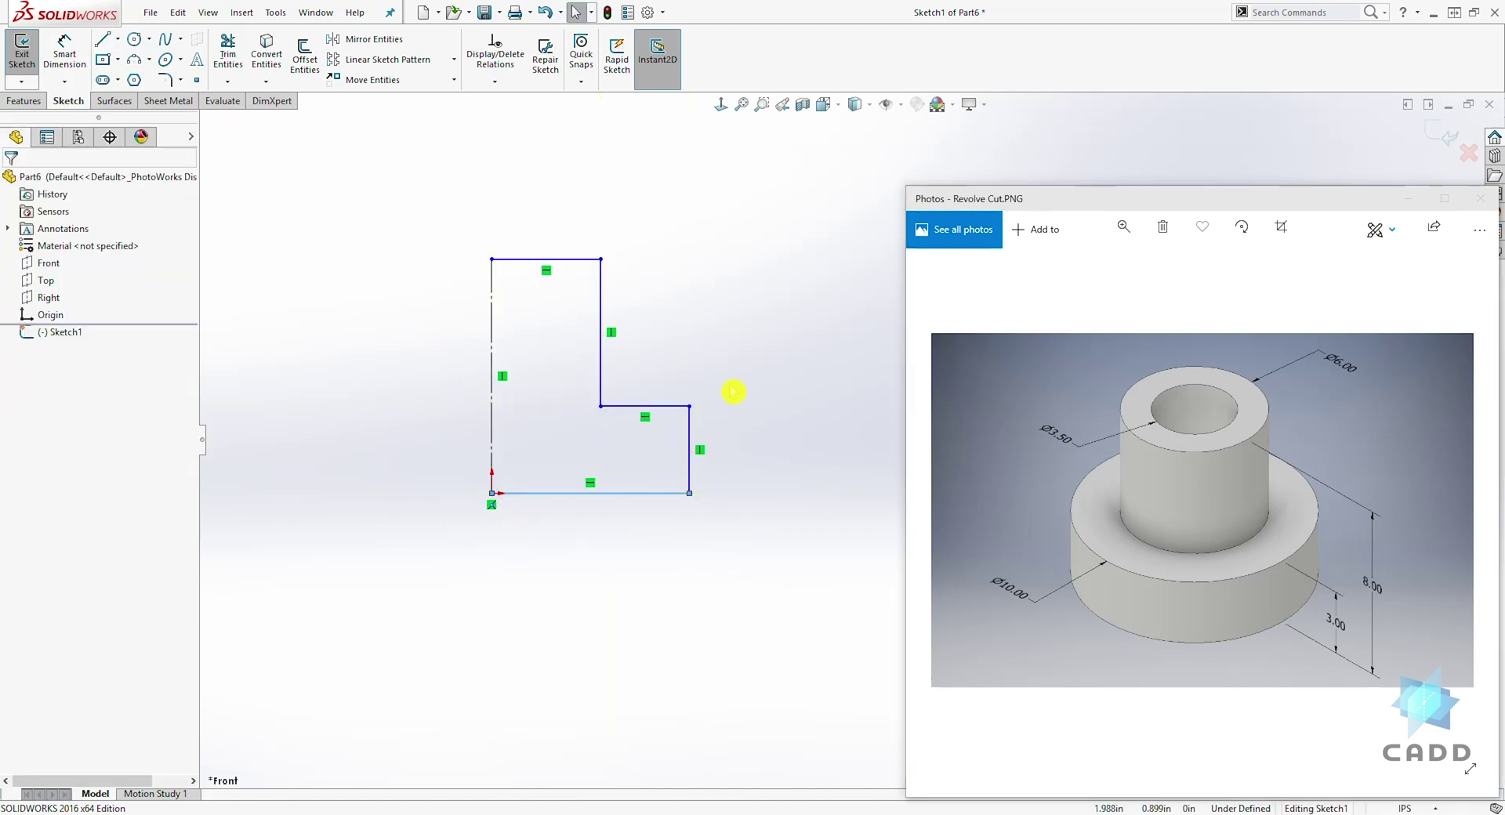
- Dimension the flange's outer edge to the centerline as a 10 in diameter
left_click(65, 52)
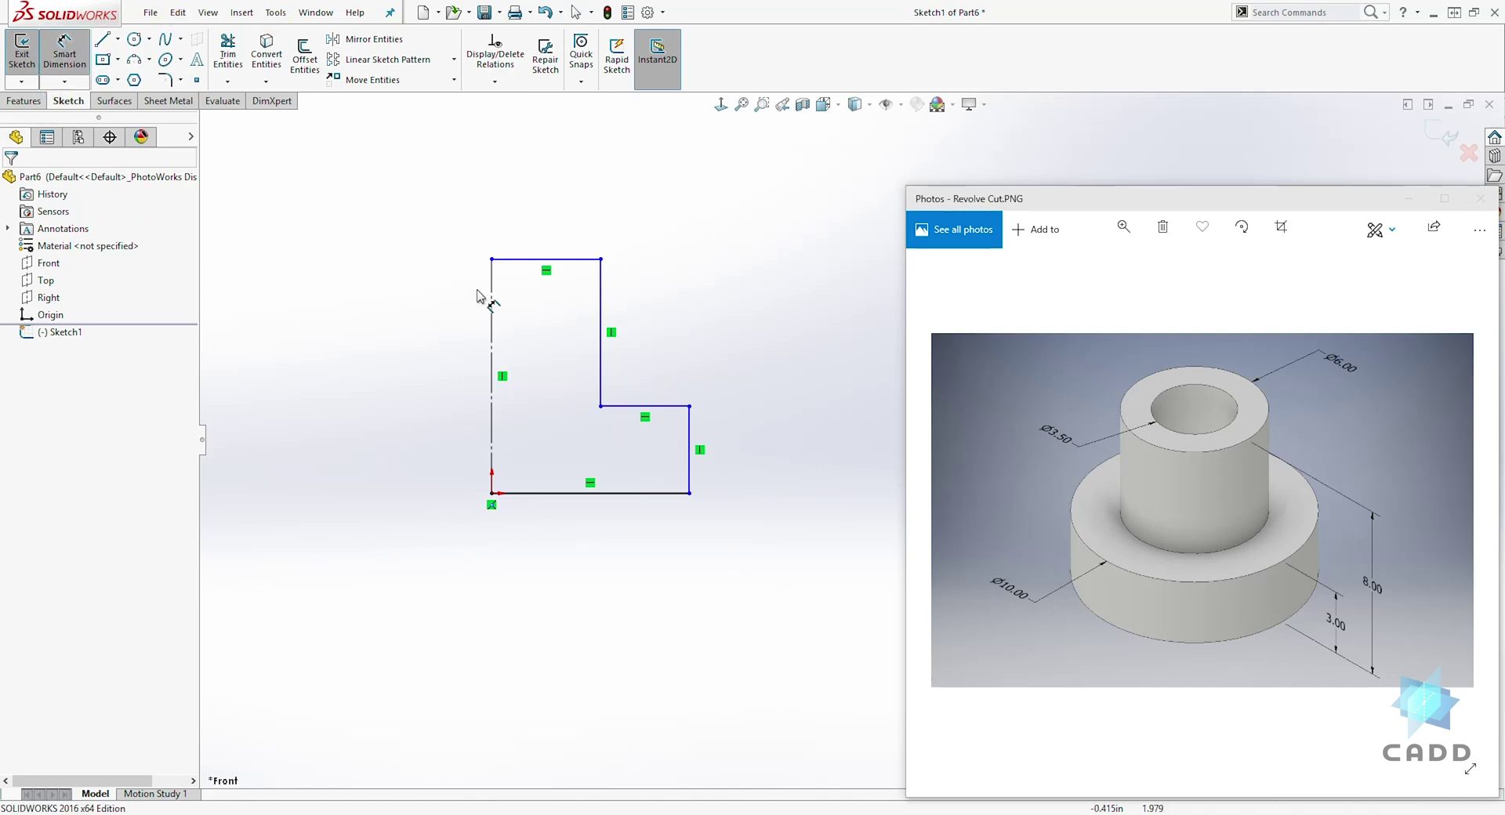
left_click(689, 451)
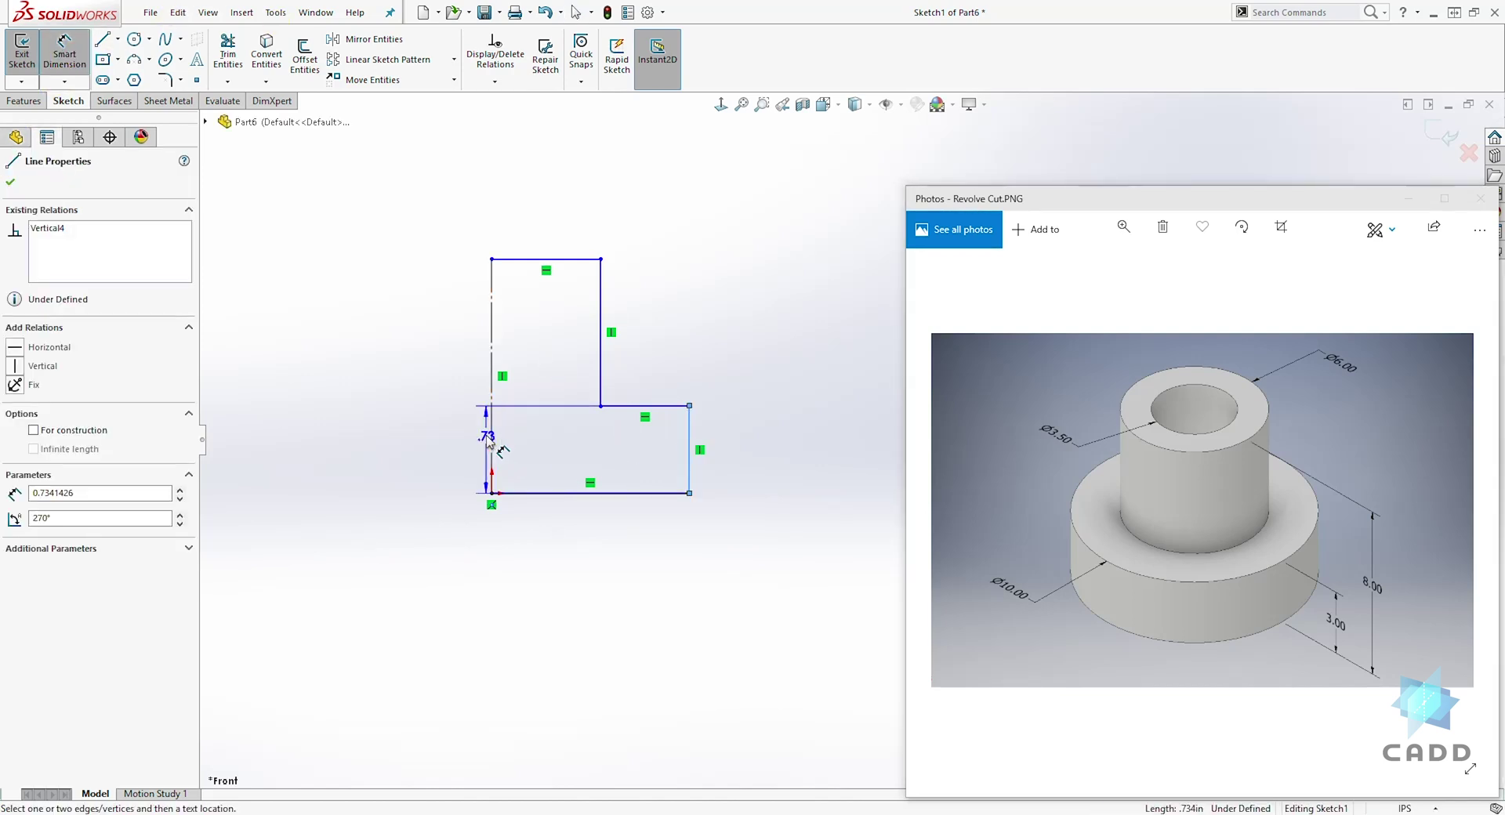
left_click(493, 433)
left_click(471, 600)
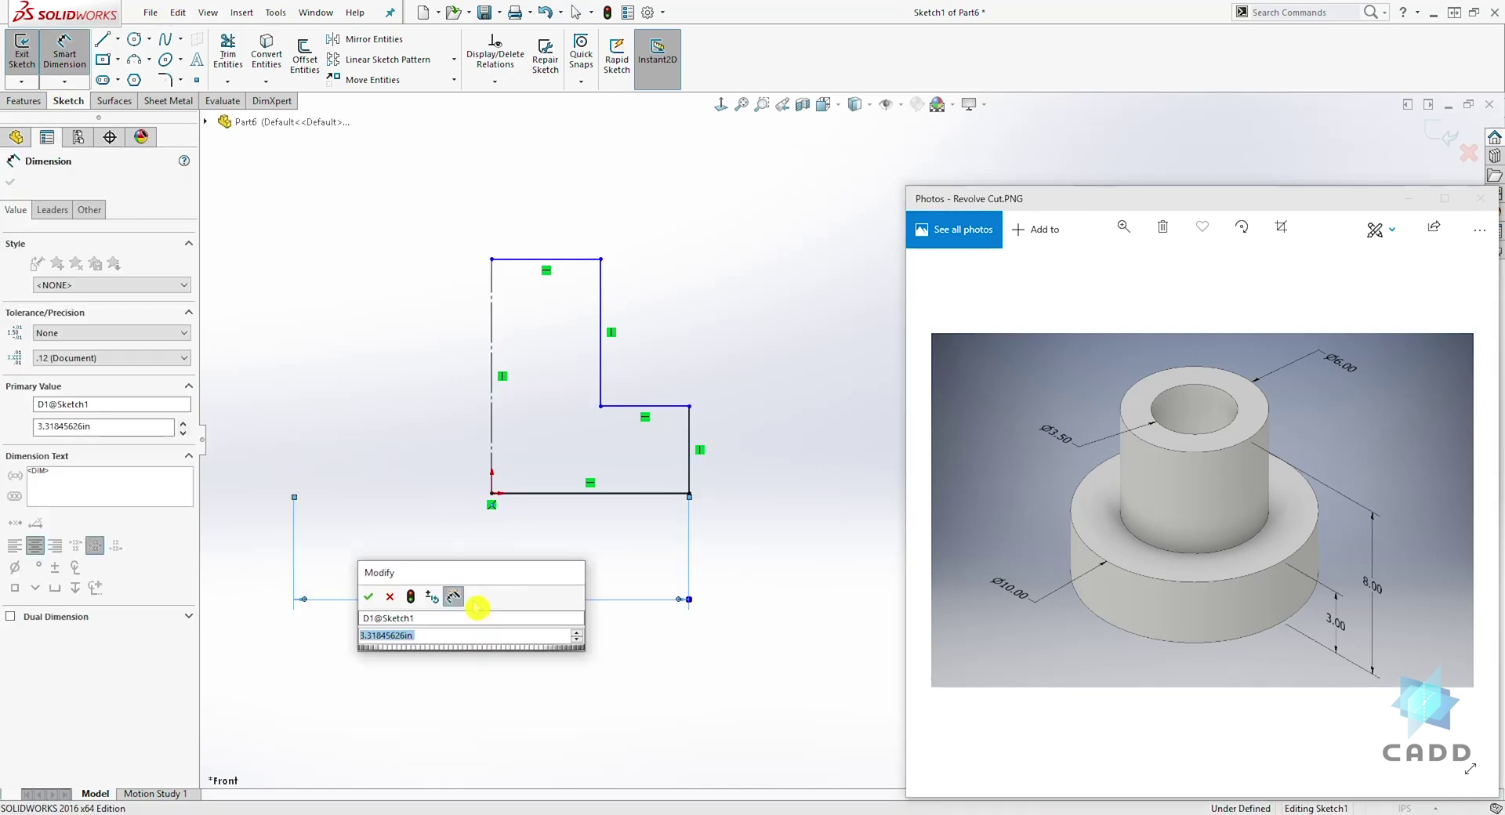
type("10")
key("Return")
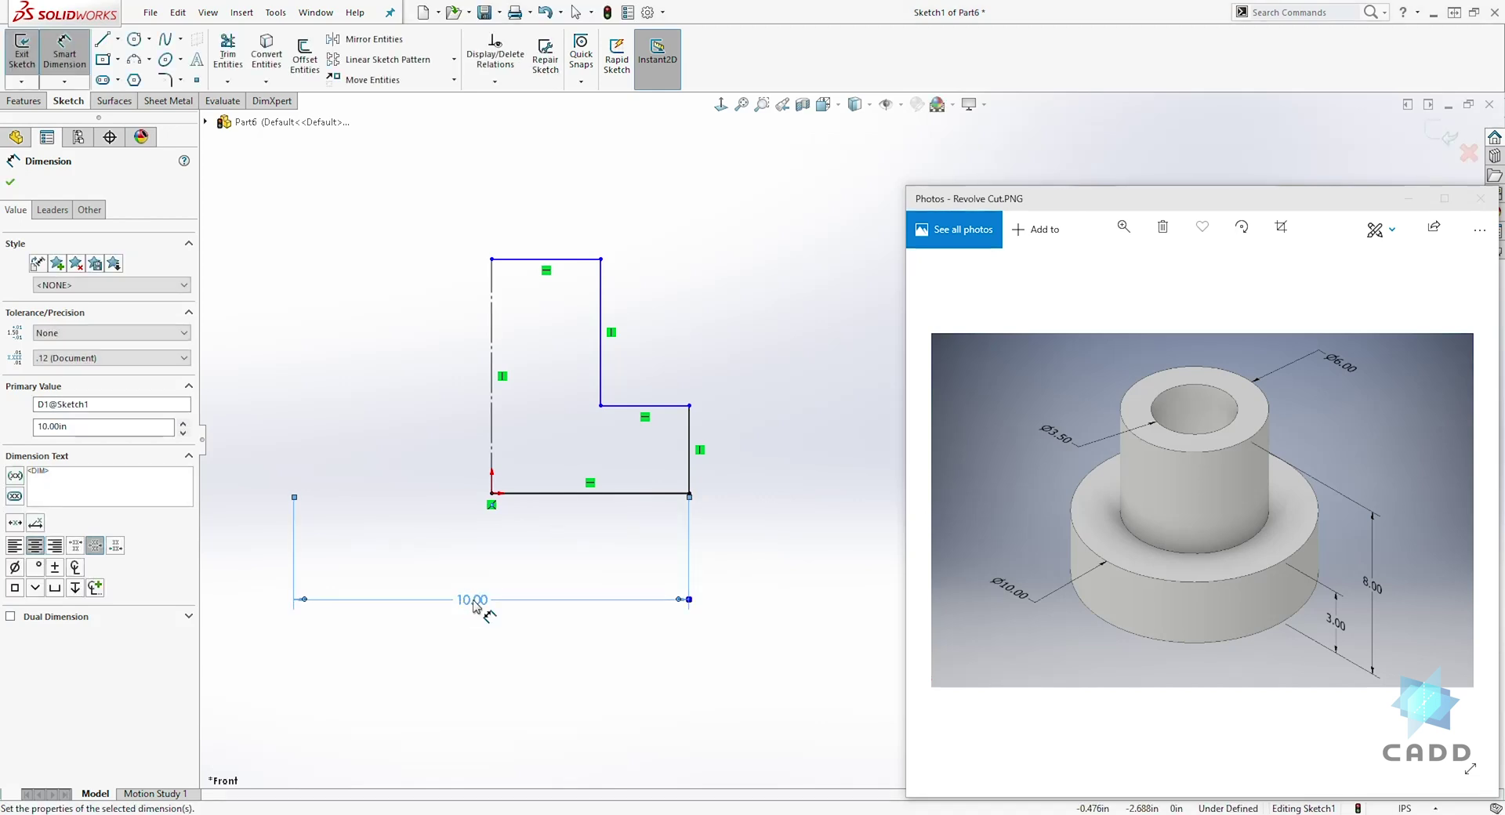
- Dimension the flange height as 3 in and the overall profile height as 8 in
left_click(691, 429)
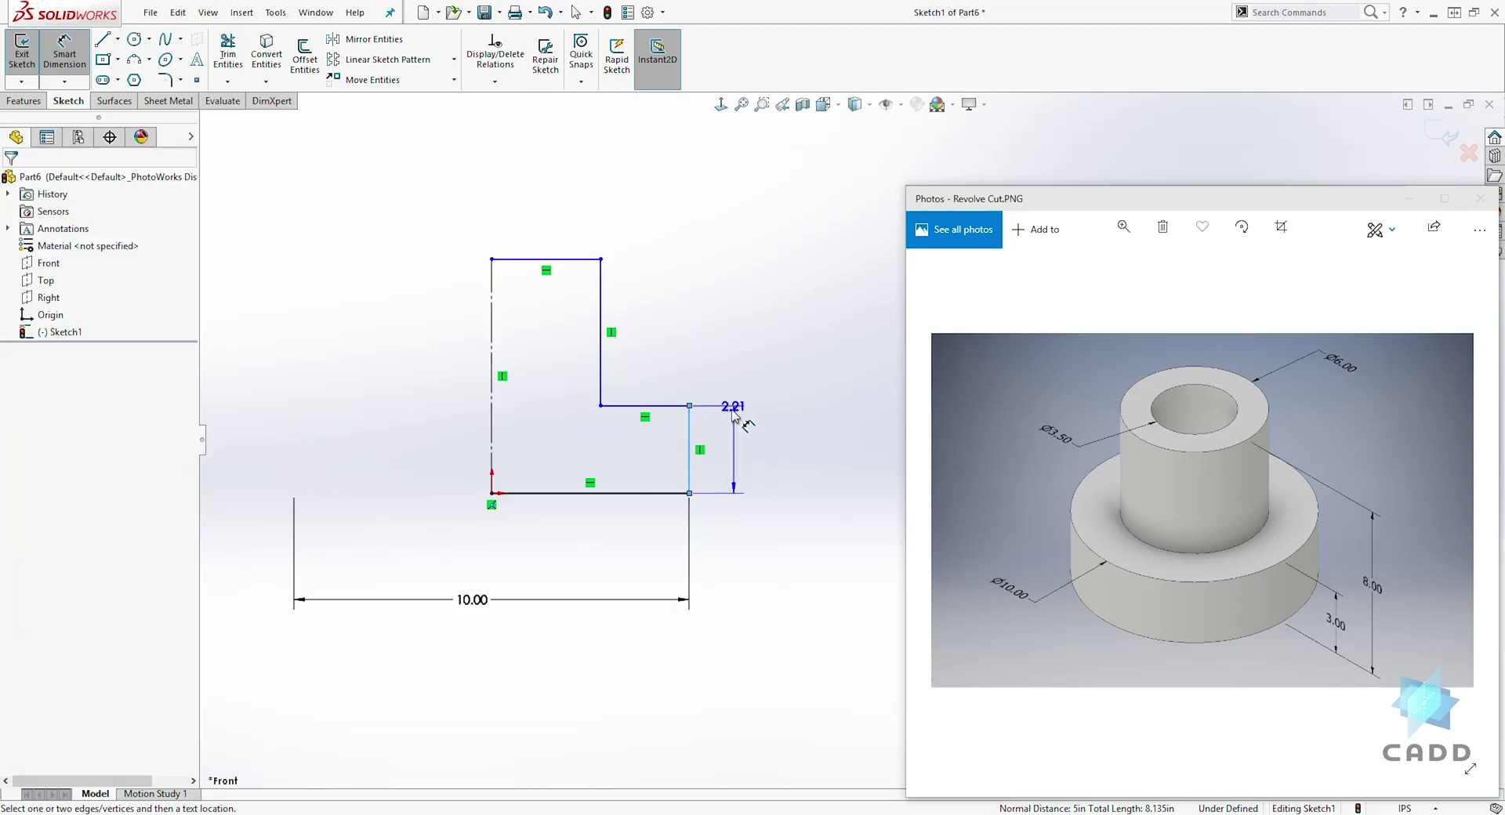
left_click(741, 437)
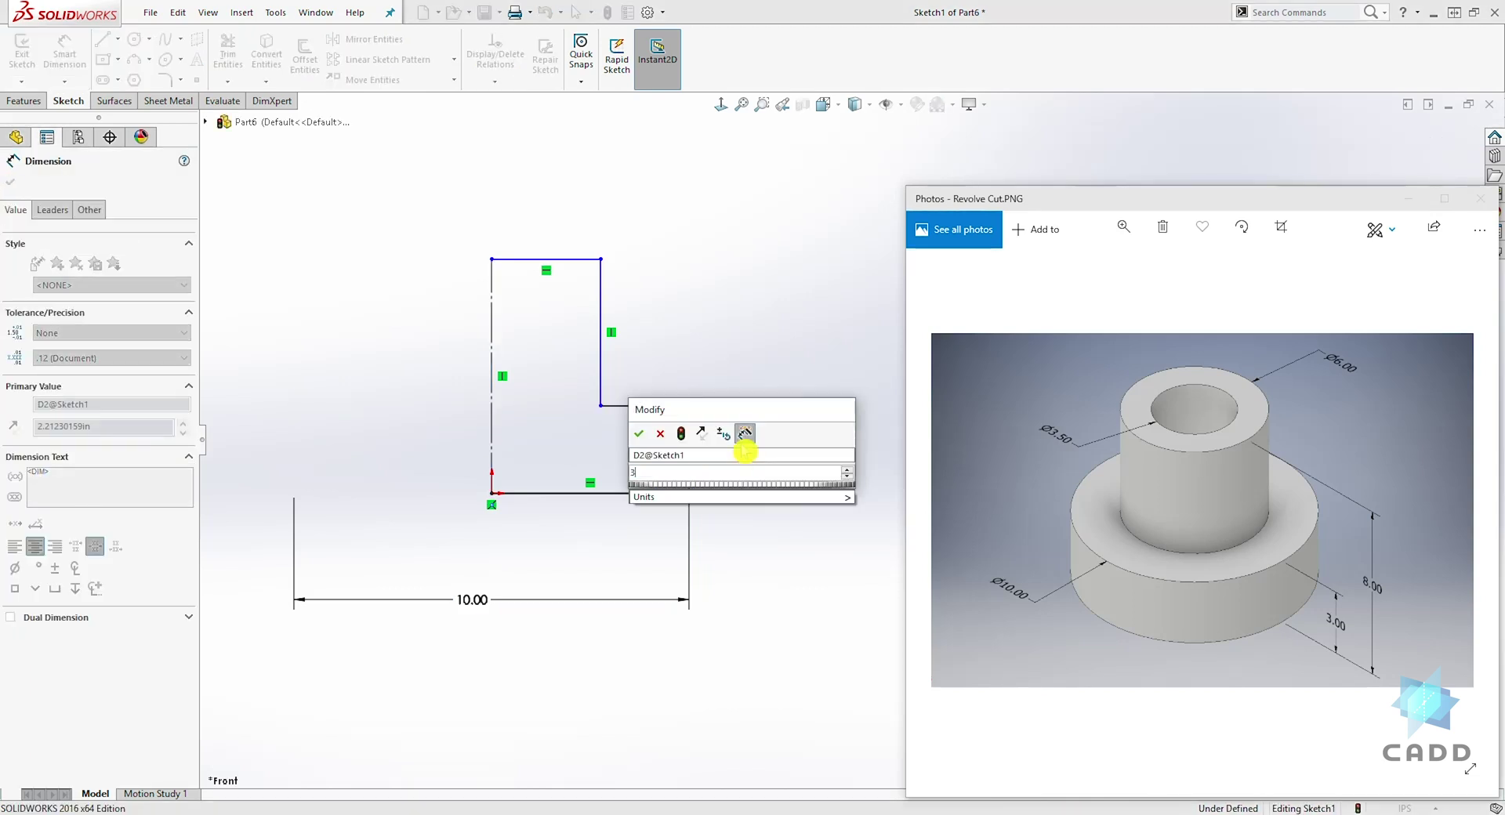
key("Return")
left_click(656, 495)
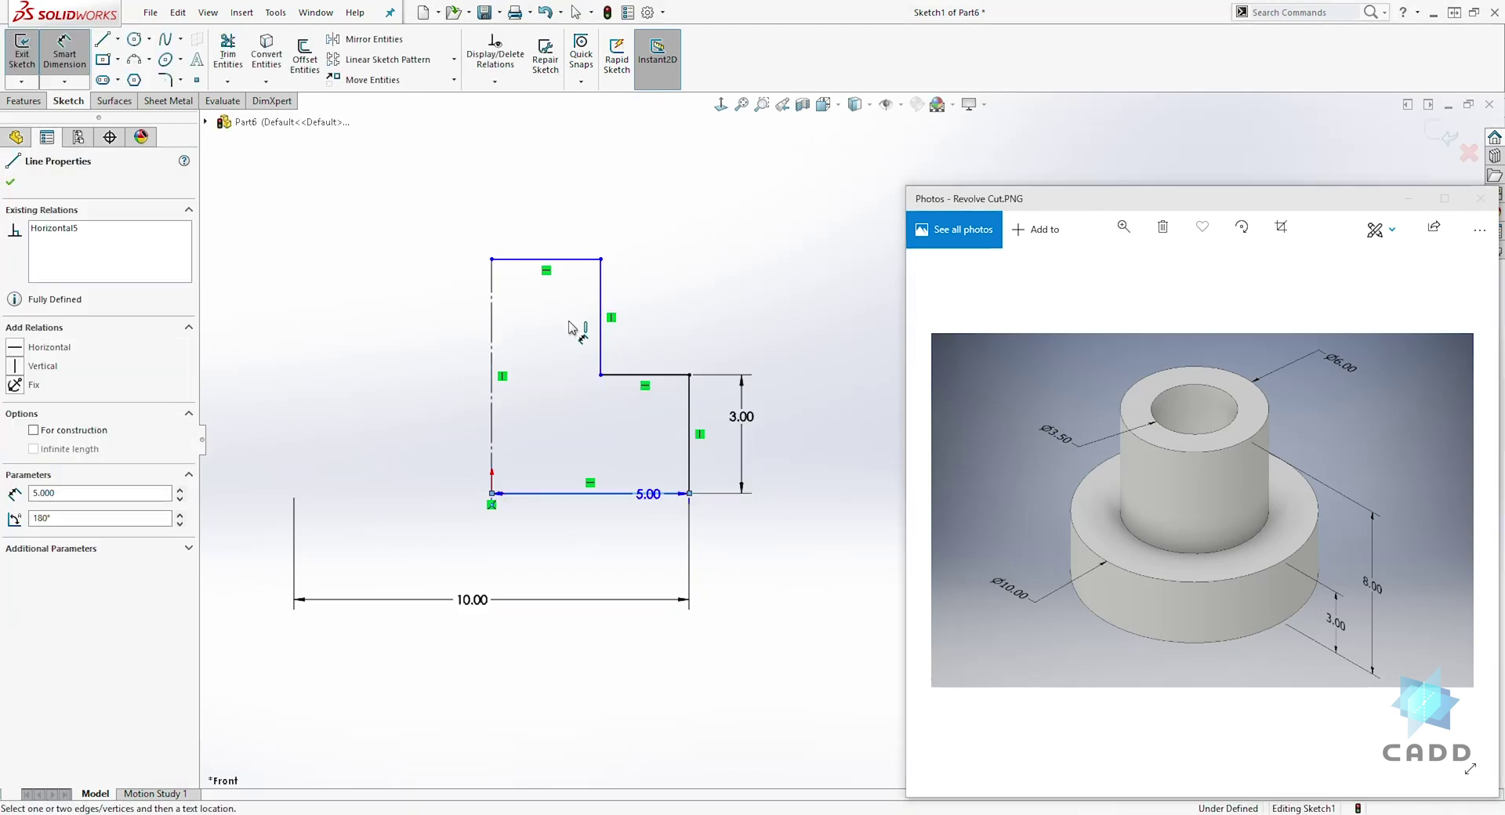
left_click(563, 260)
left_click(816, 388)
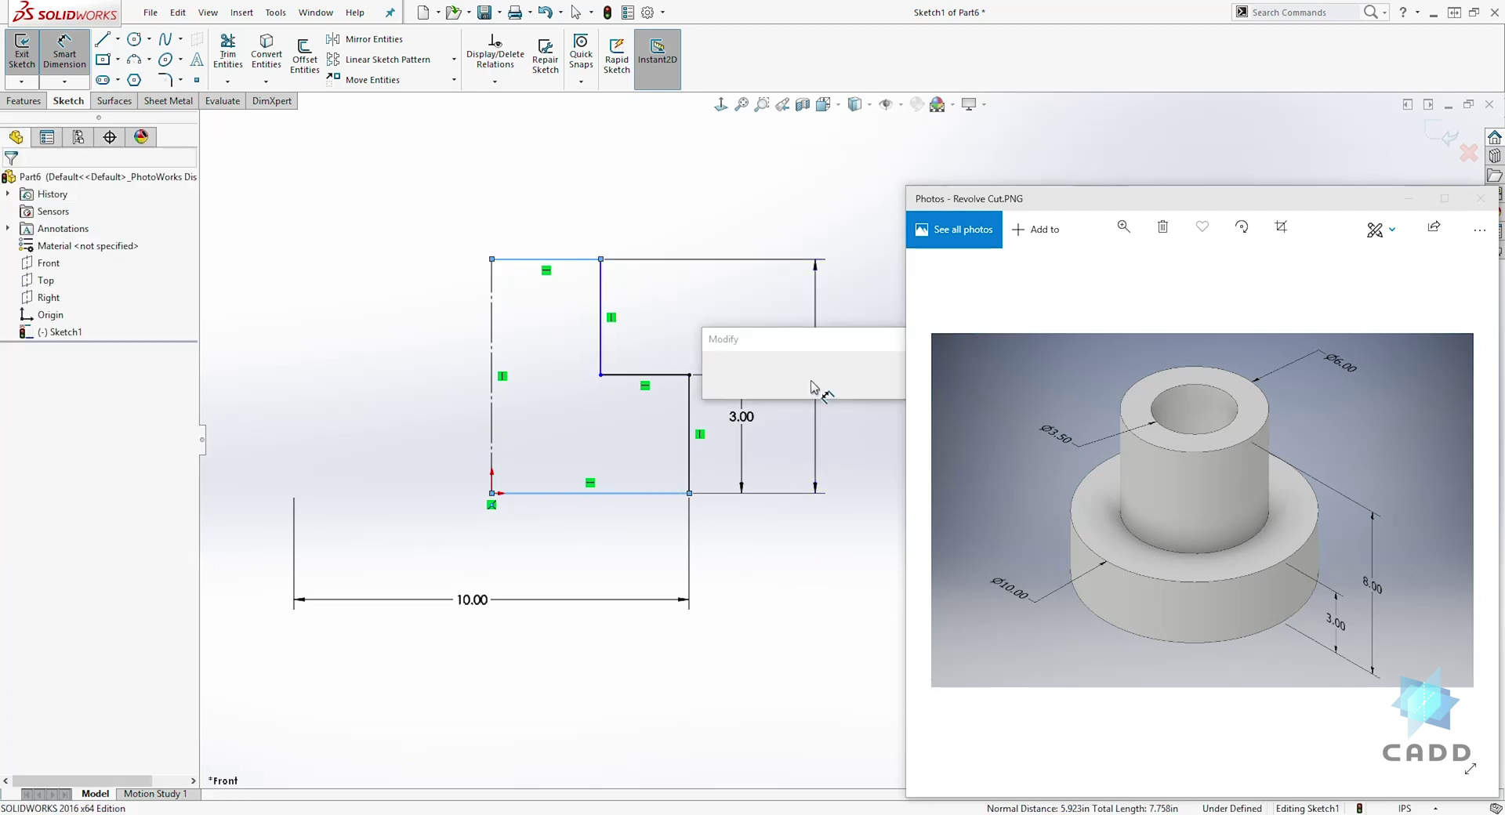
type("8")
key("Return")
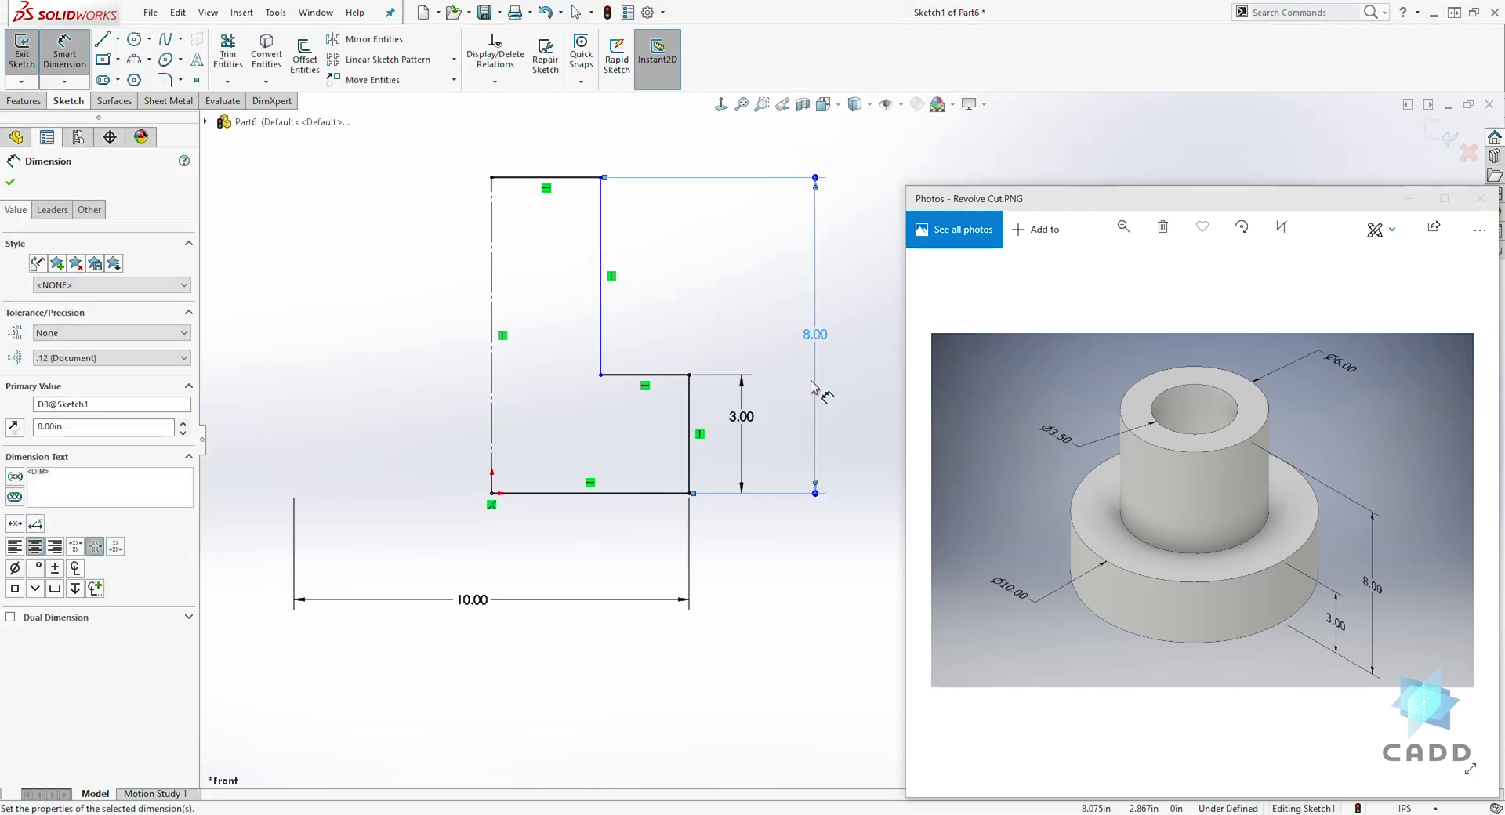
- Dimension the upper section's outer edge to the centerline as a 6 in diameter
left_click(601, 205)
left_click(490, 225)
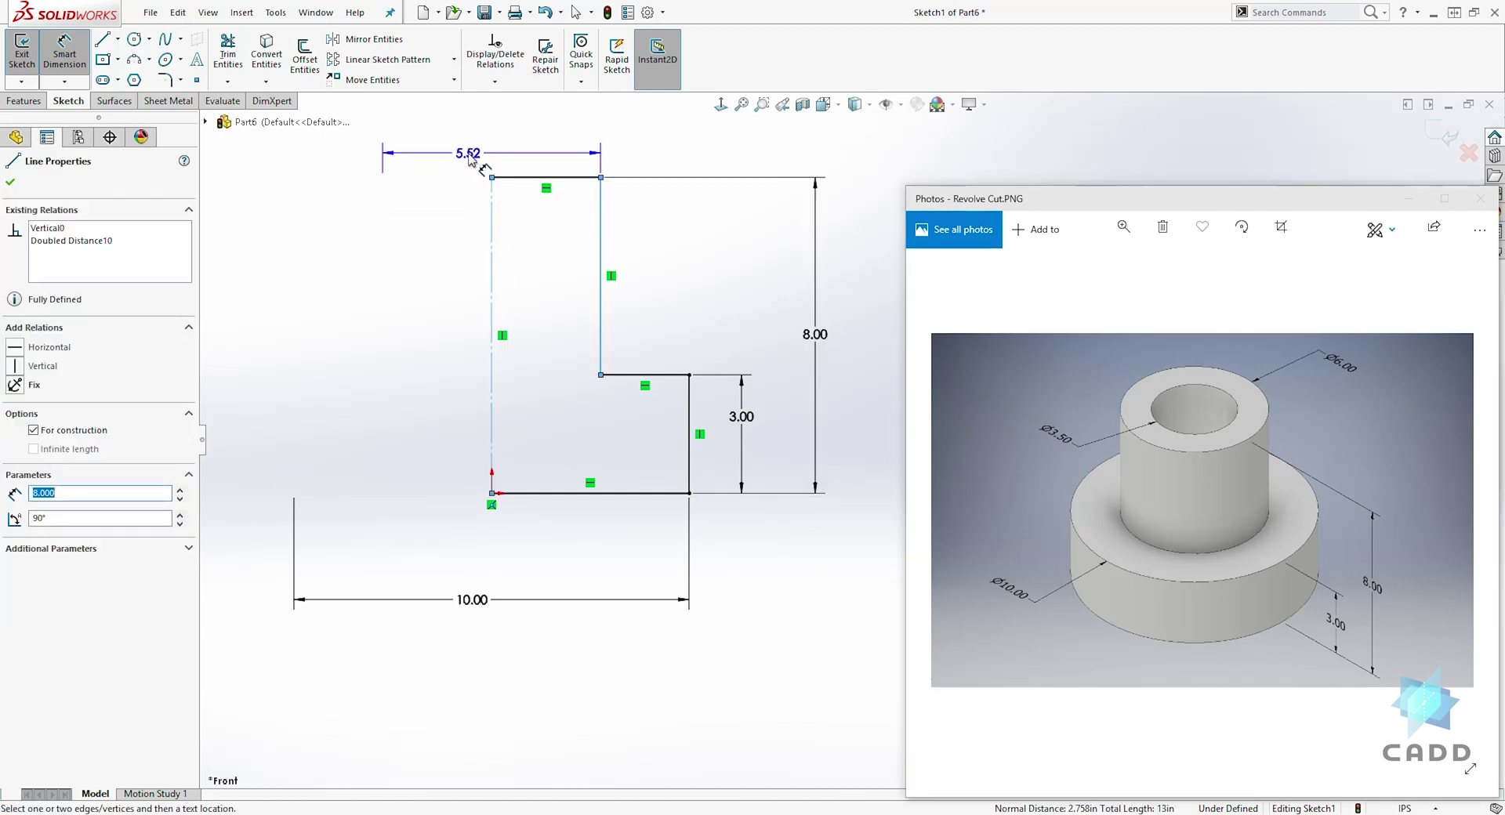
left_click(474, 138)
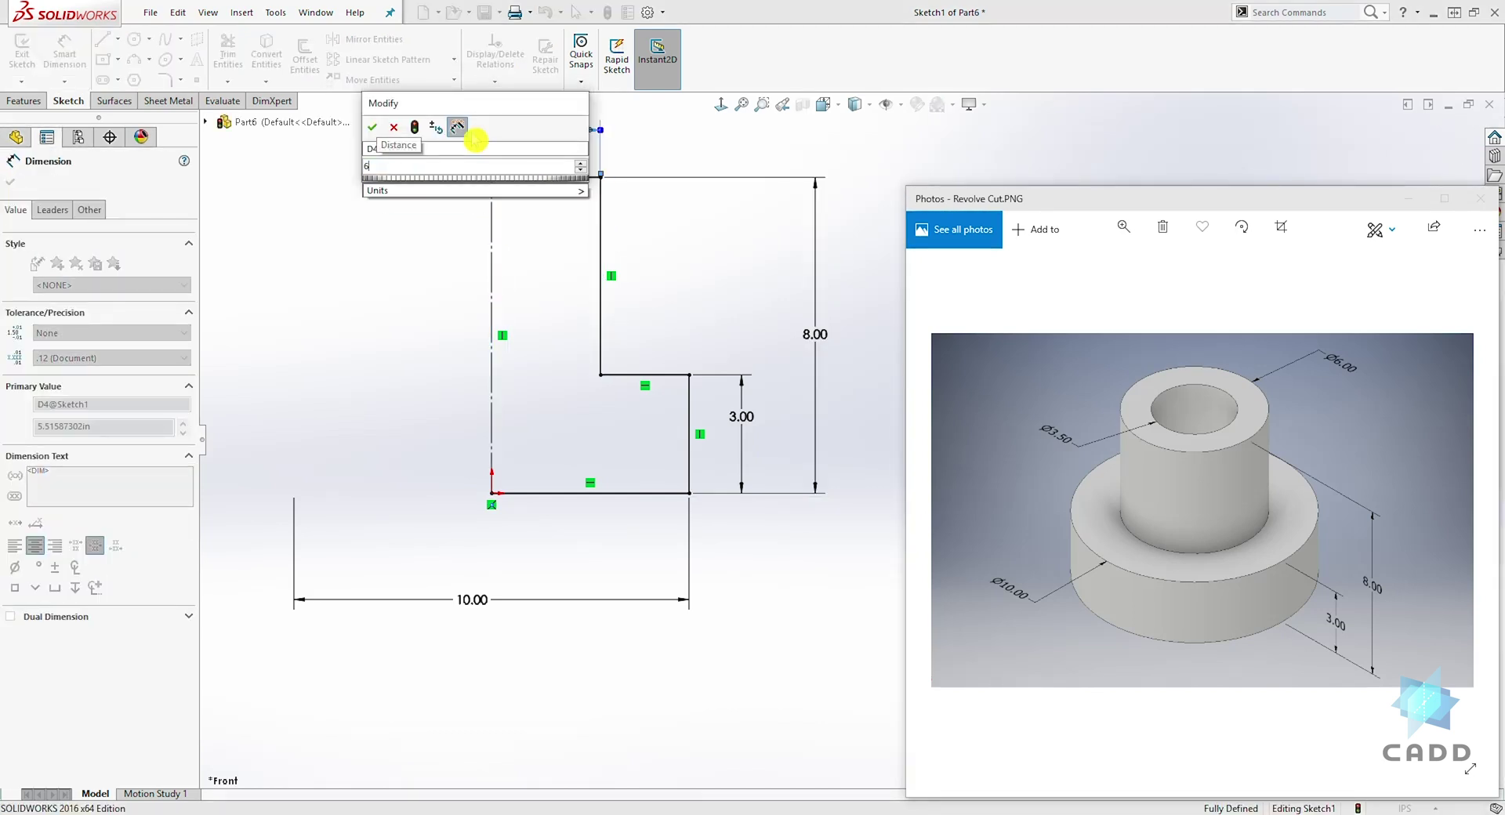
key("Return")
key("Escape")
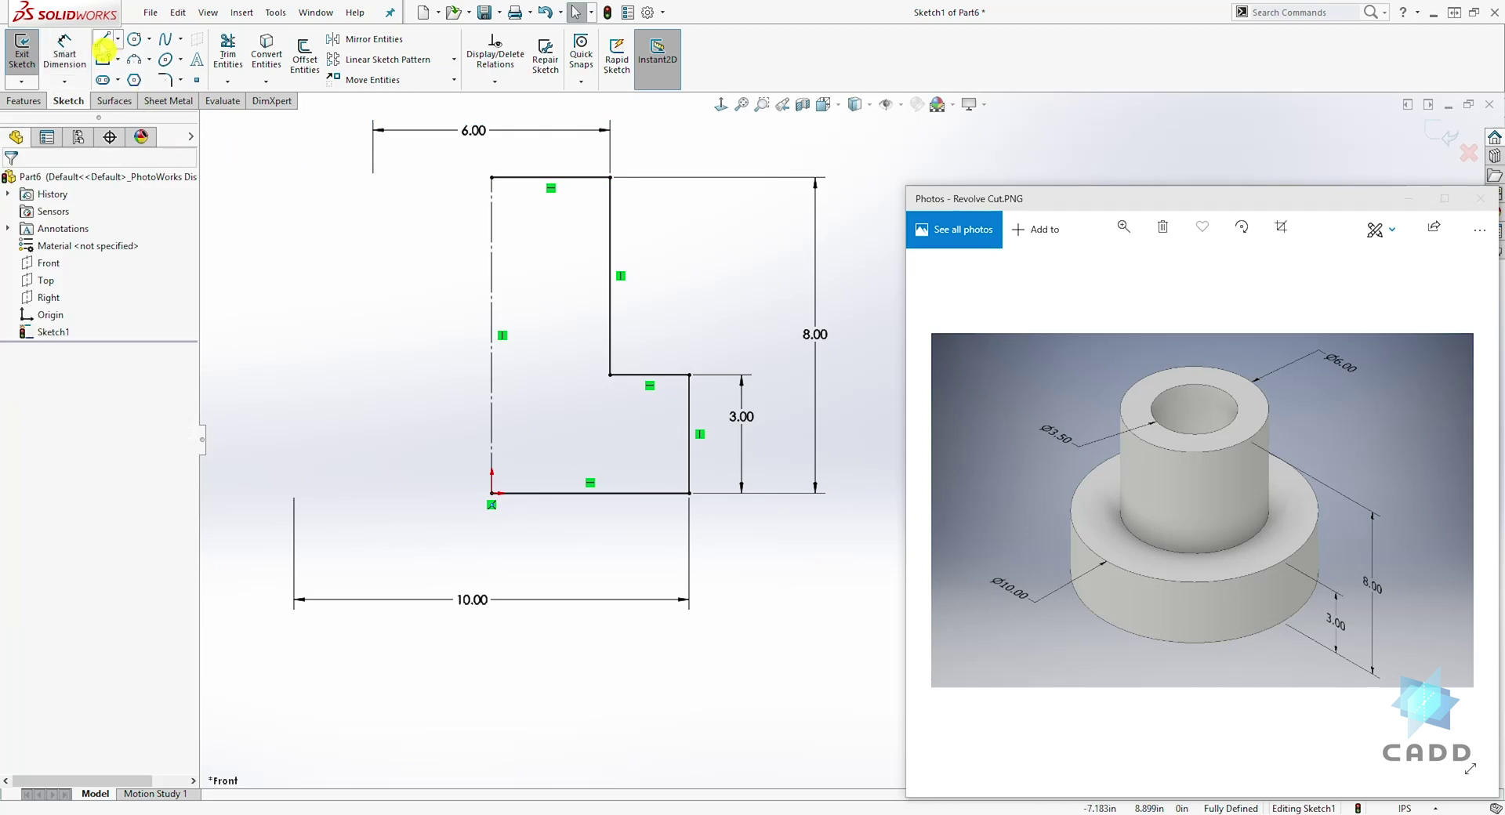
- Close the profile with a solid line along the centerline from its upper end to the origin
left_click(104, 39)
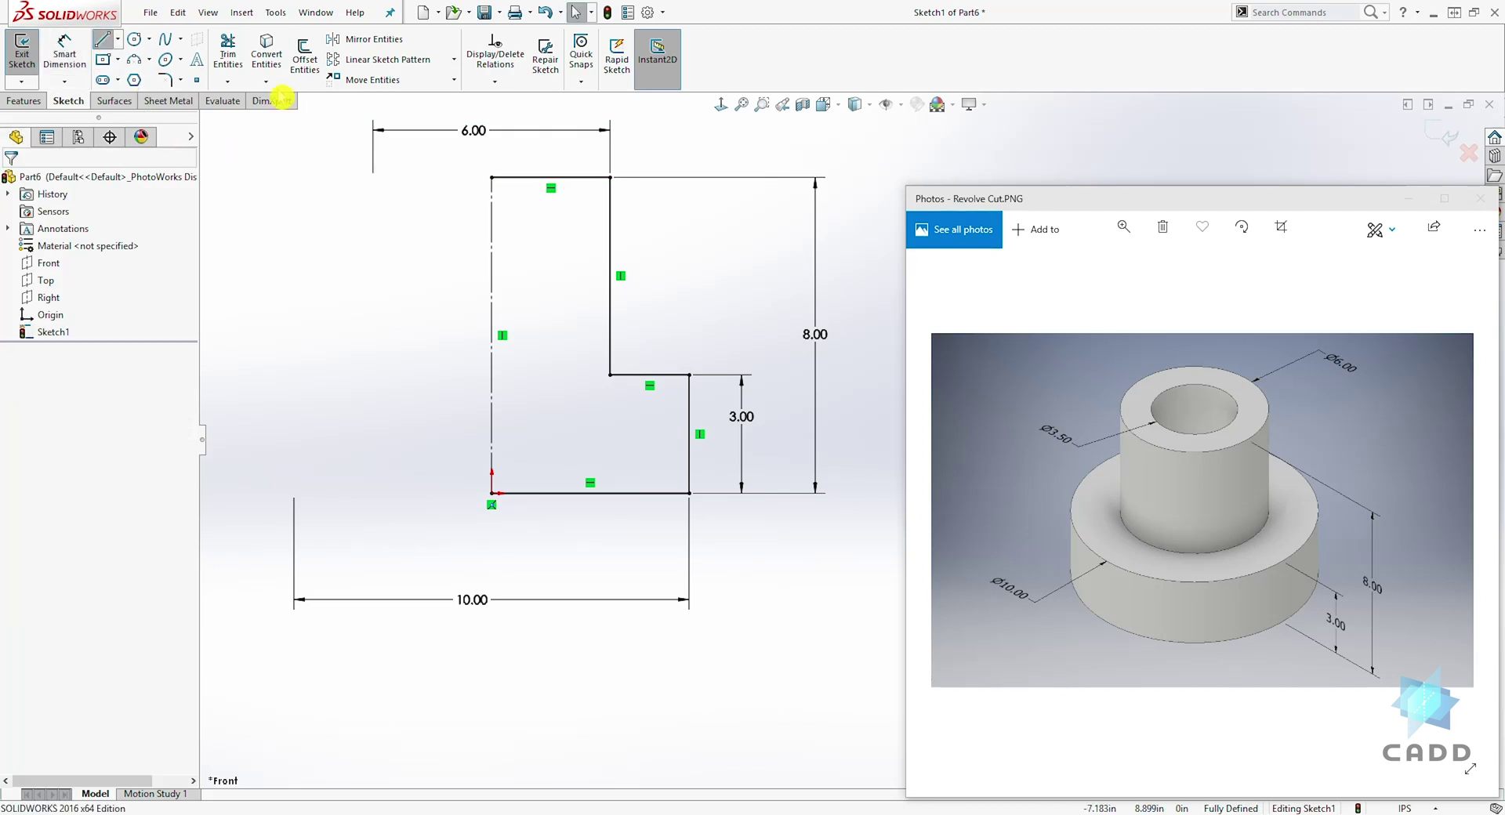
left_click(492, 178)
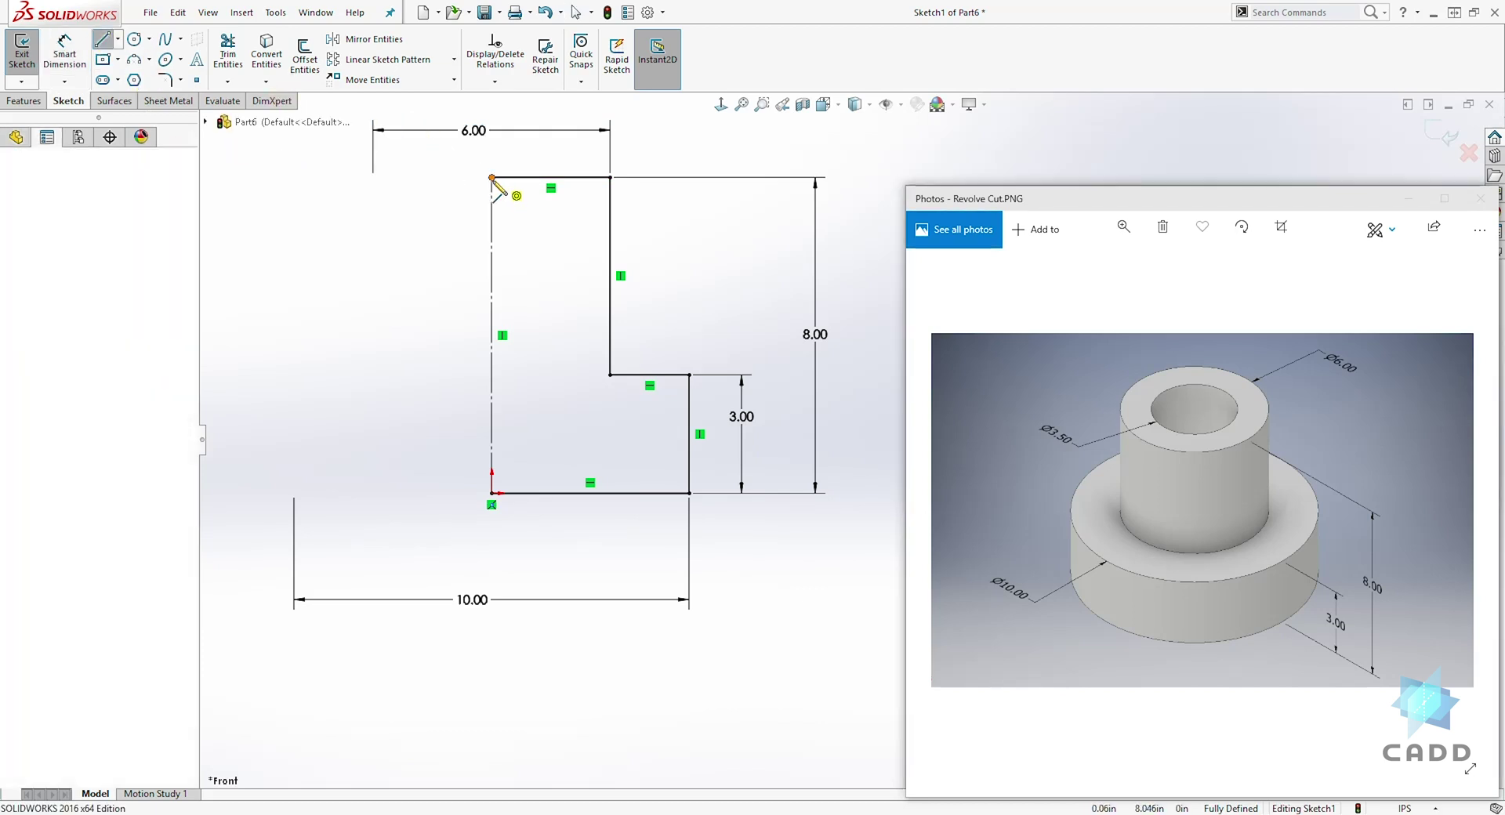
left_click(492, 494)
key("Escape")
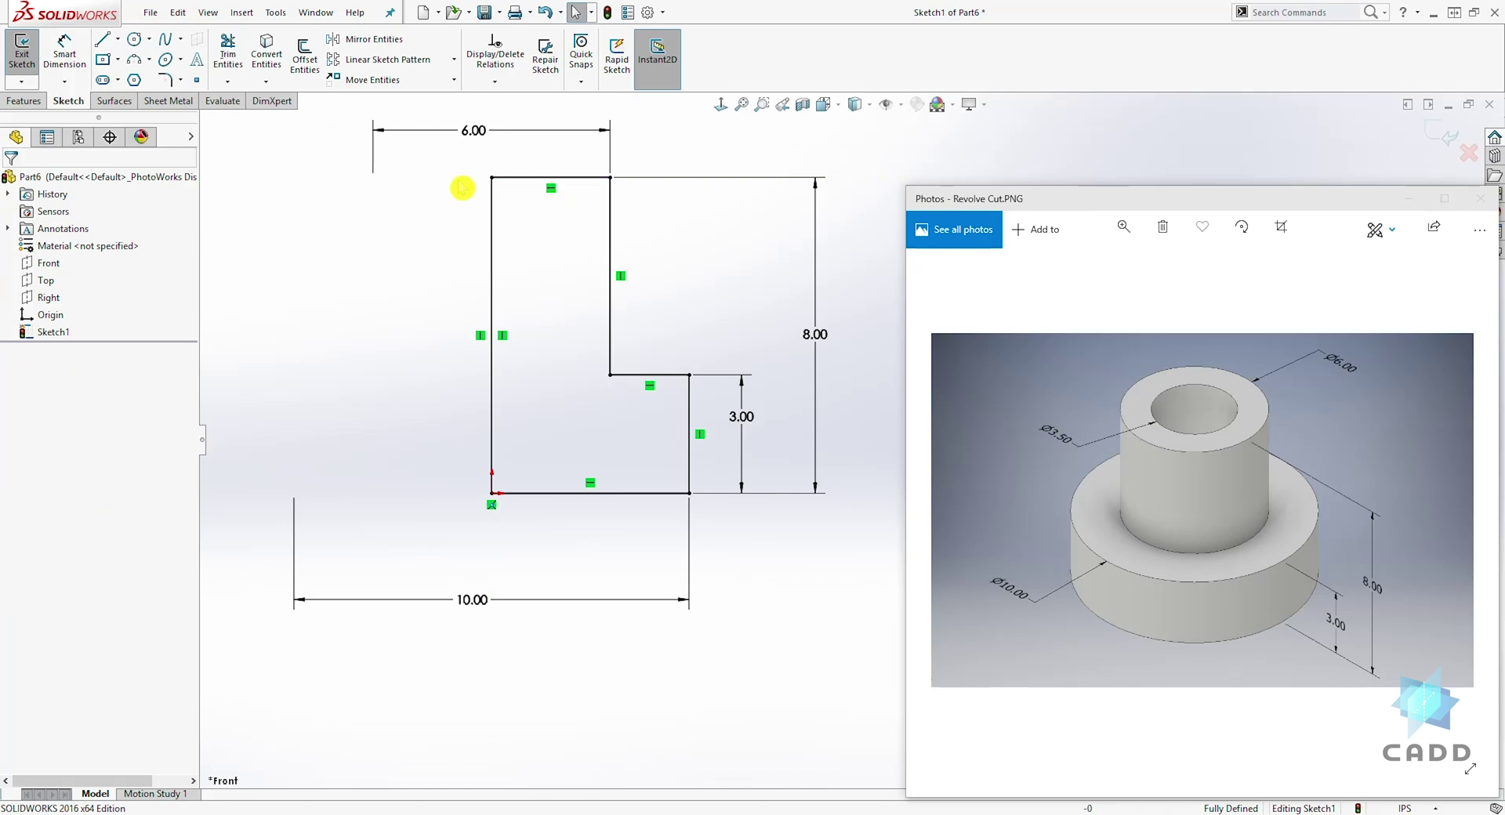
- Revolve the closed profile 360 degrees about the vertical centerline as a solid boss
left_click(26, 102)
left_click(78, 59)
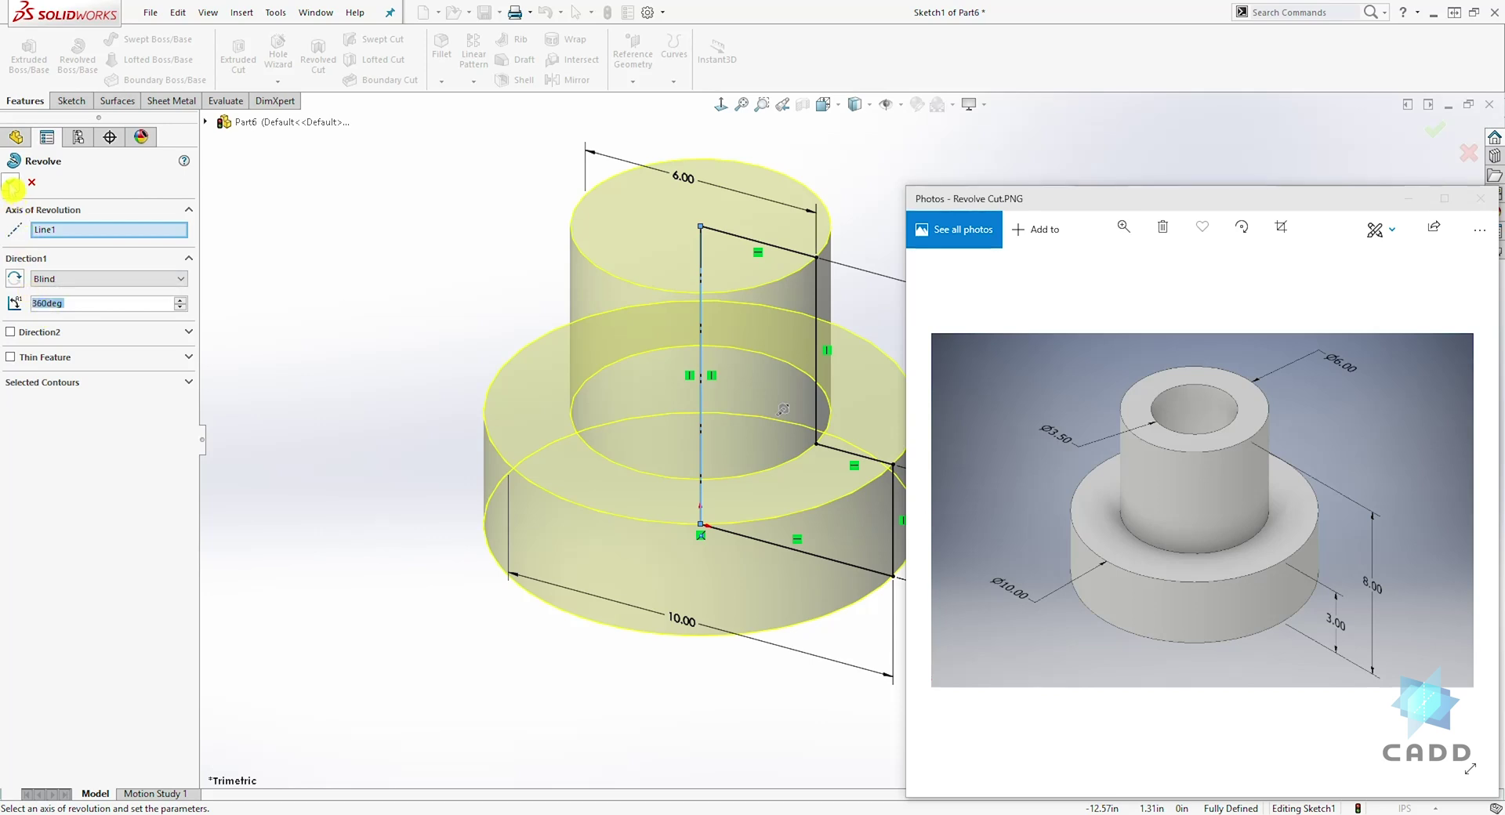
left_click(13, 184)
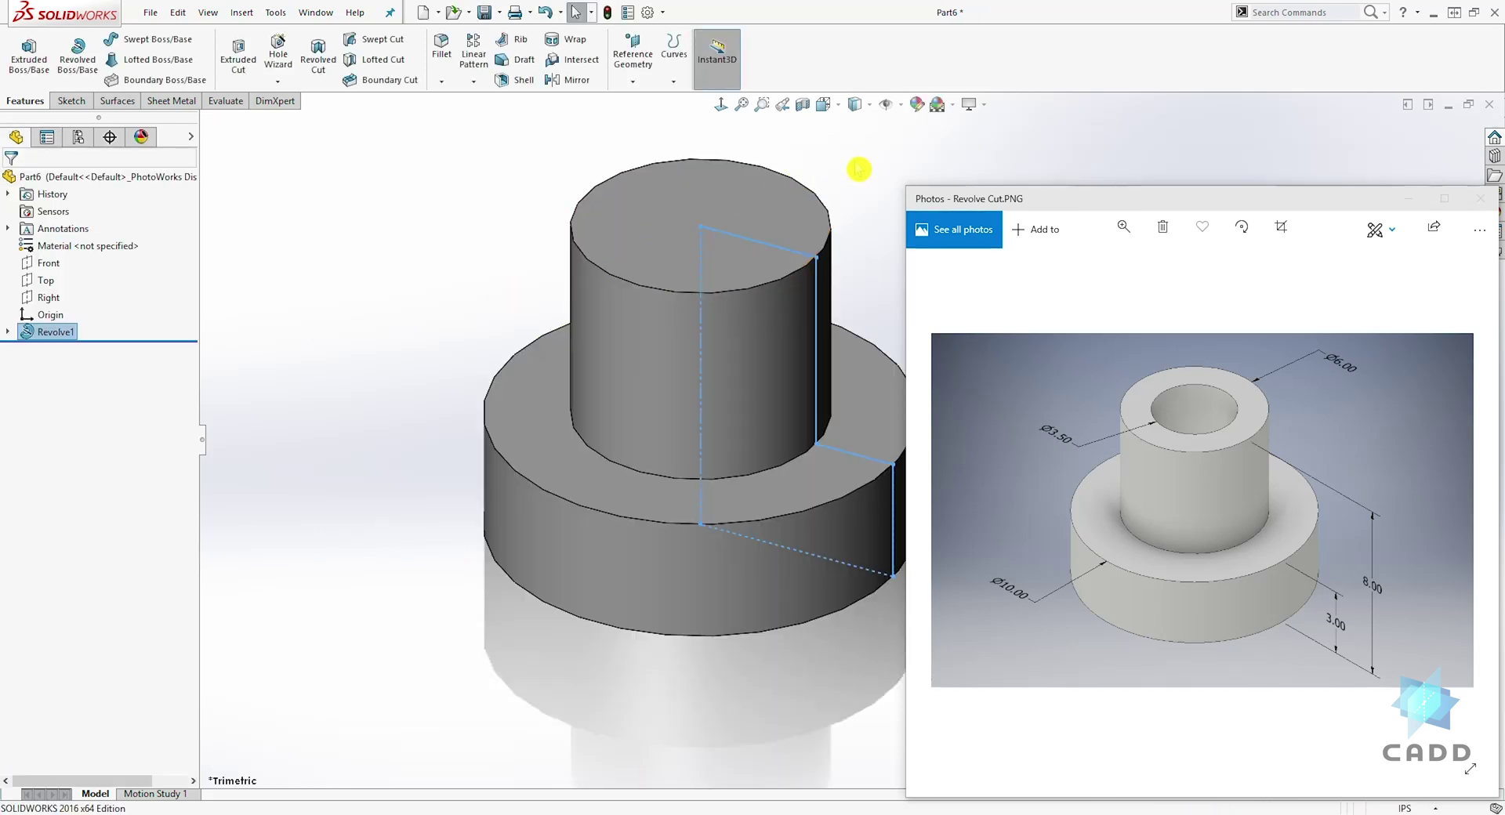
middle_click_drag(872, 212, 638, 222, "ctrl")
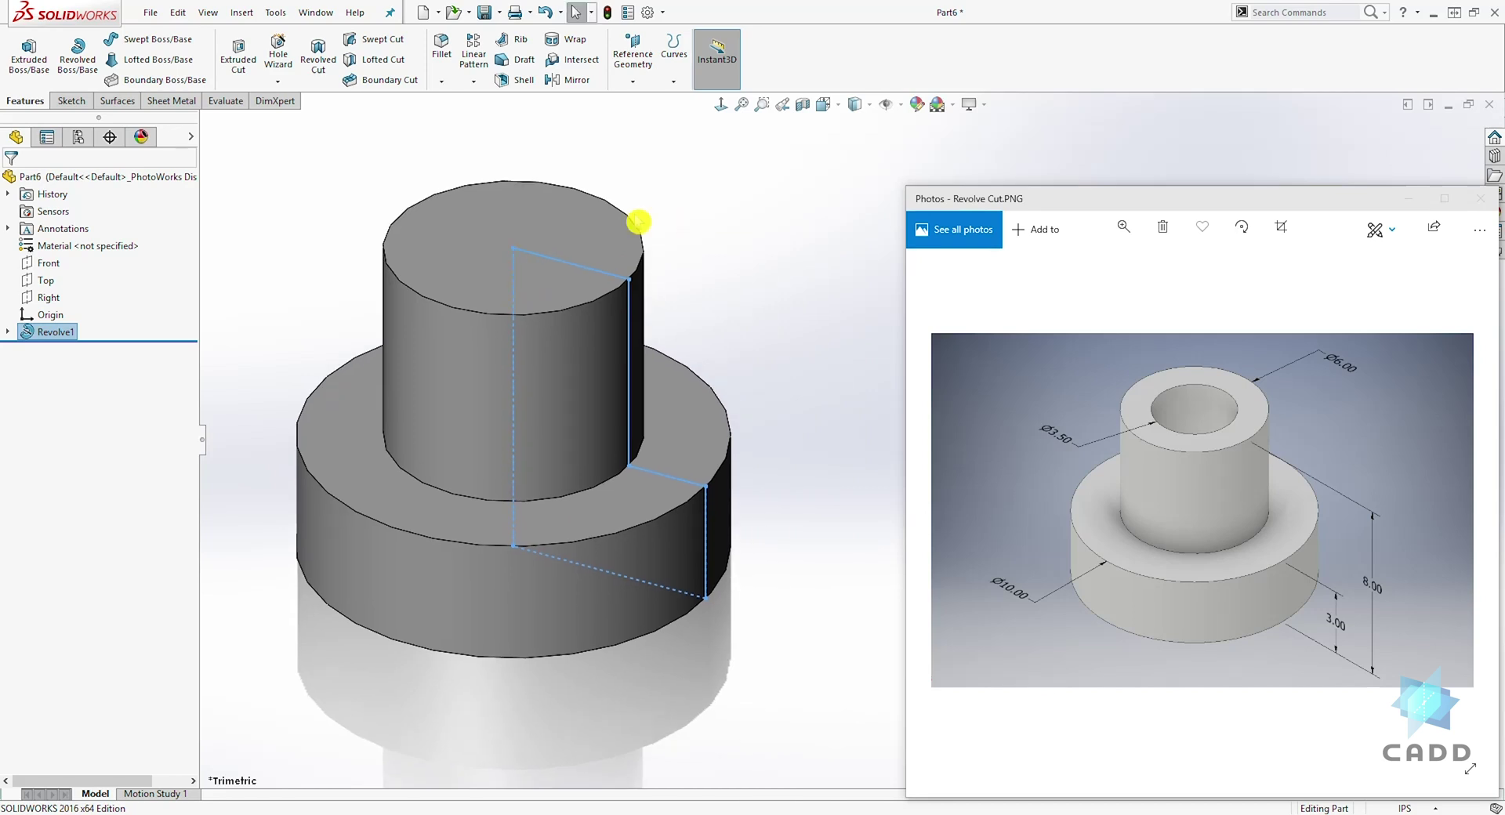
left_click(674, 312)
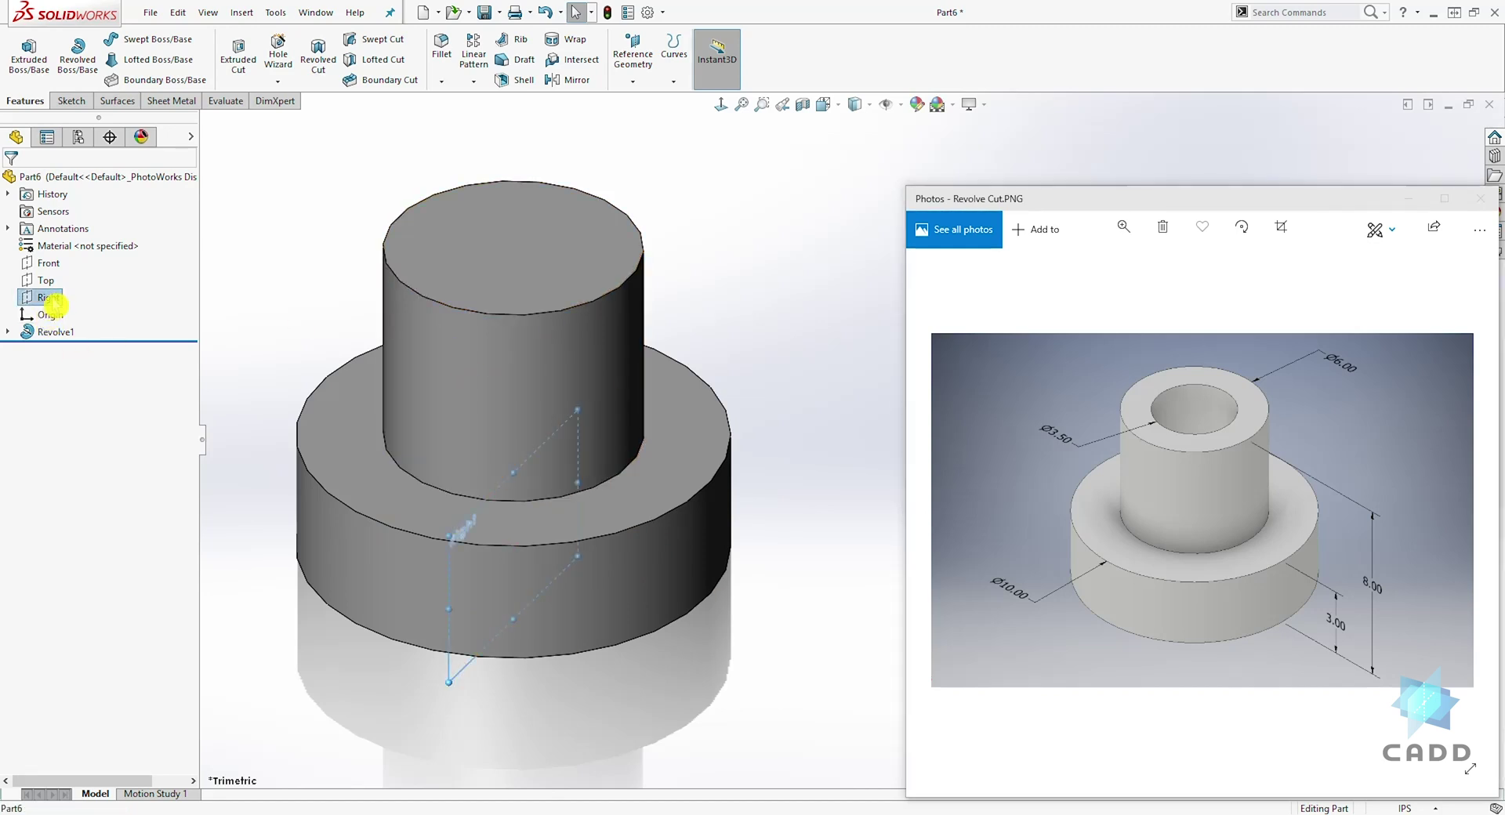
- Autosize the Right plane to fit the revolved body
right_click(50, 299)
left_click(369, 406)
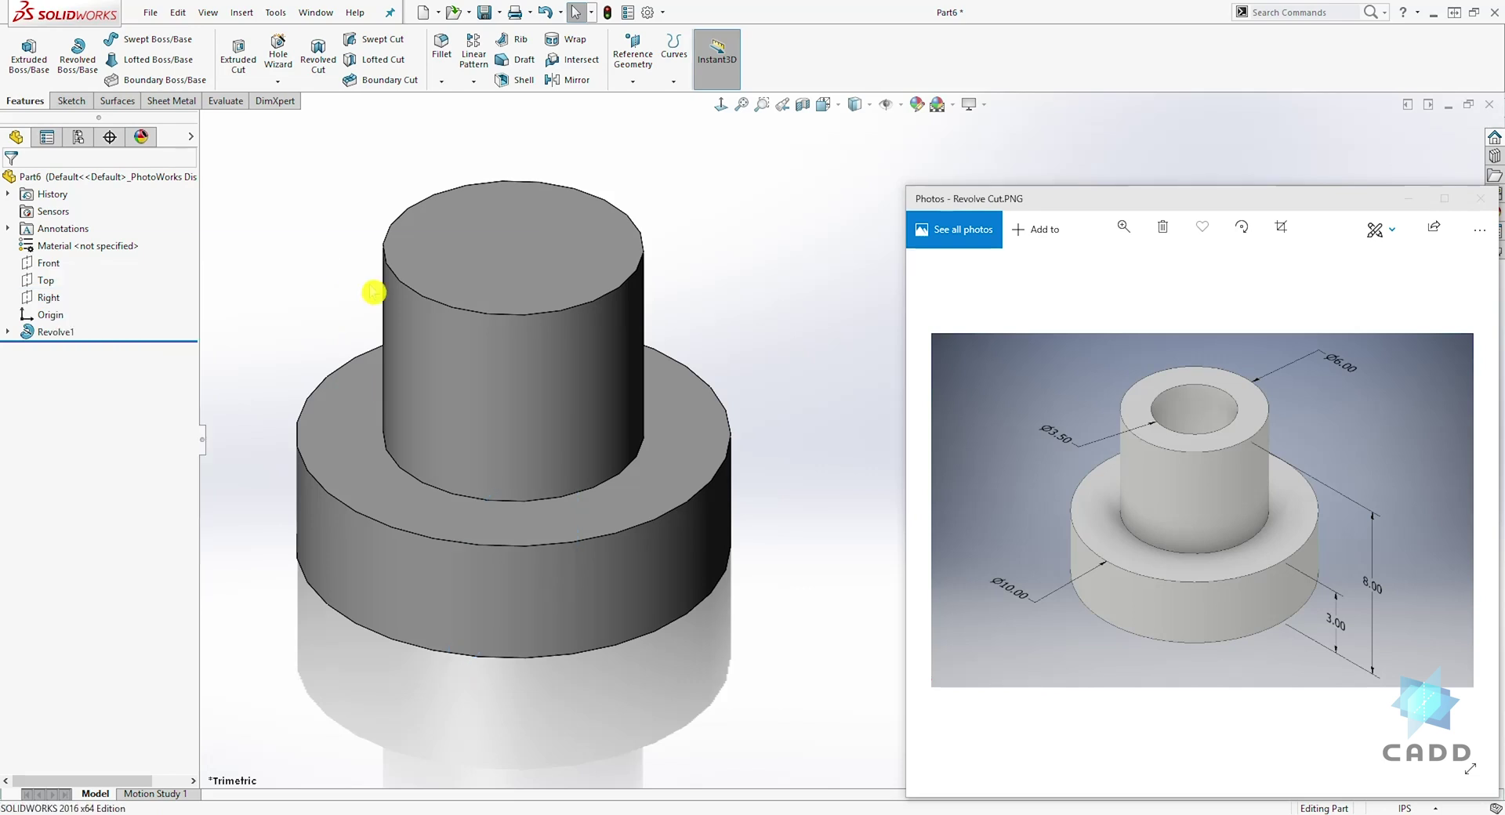
right_click(48, 306)
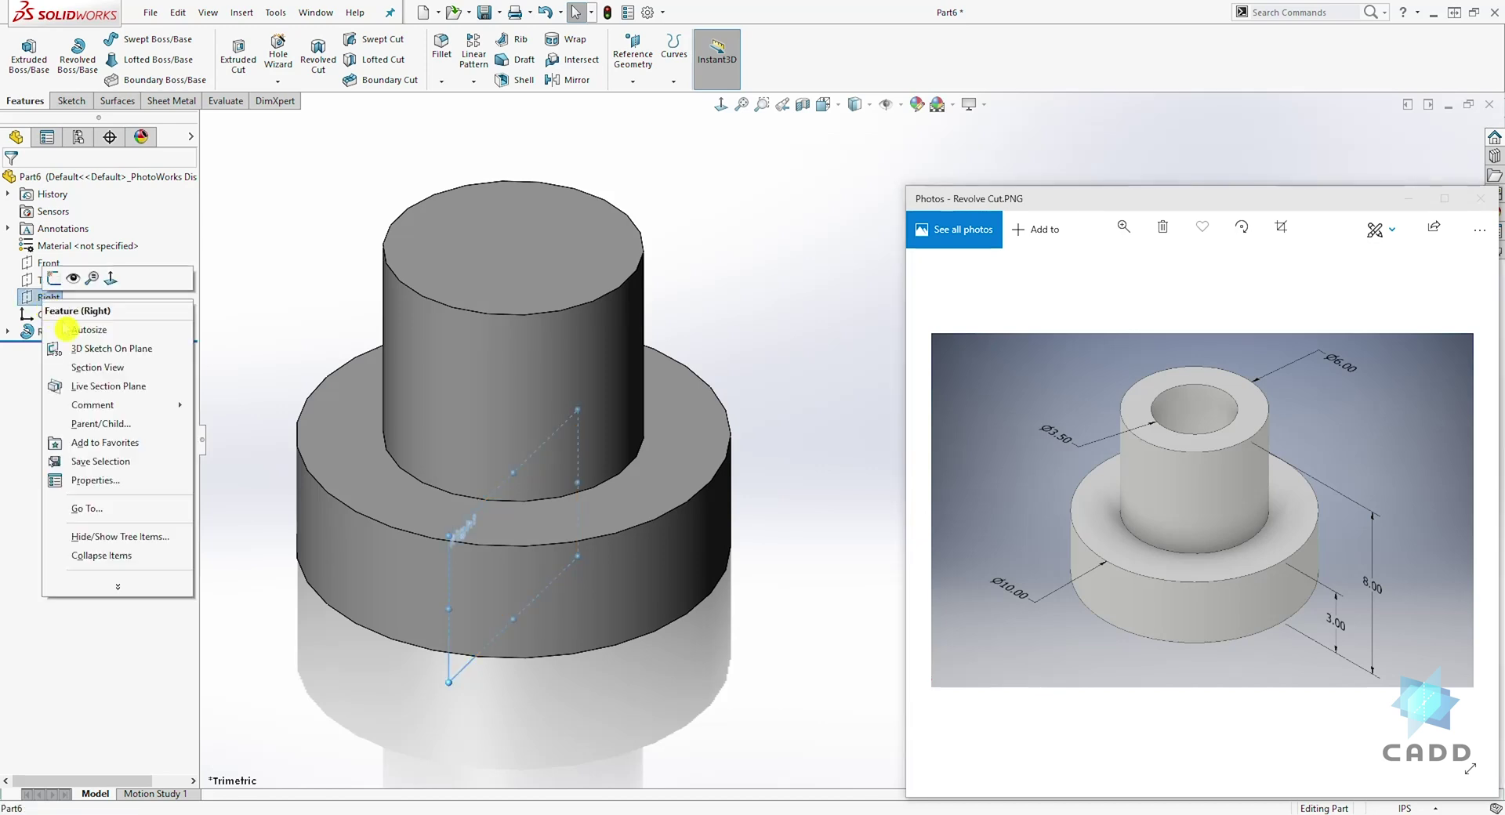
left_click(88, 330)
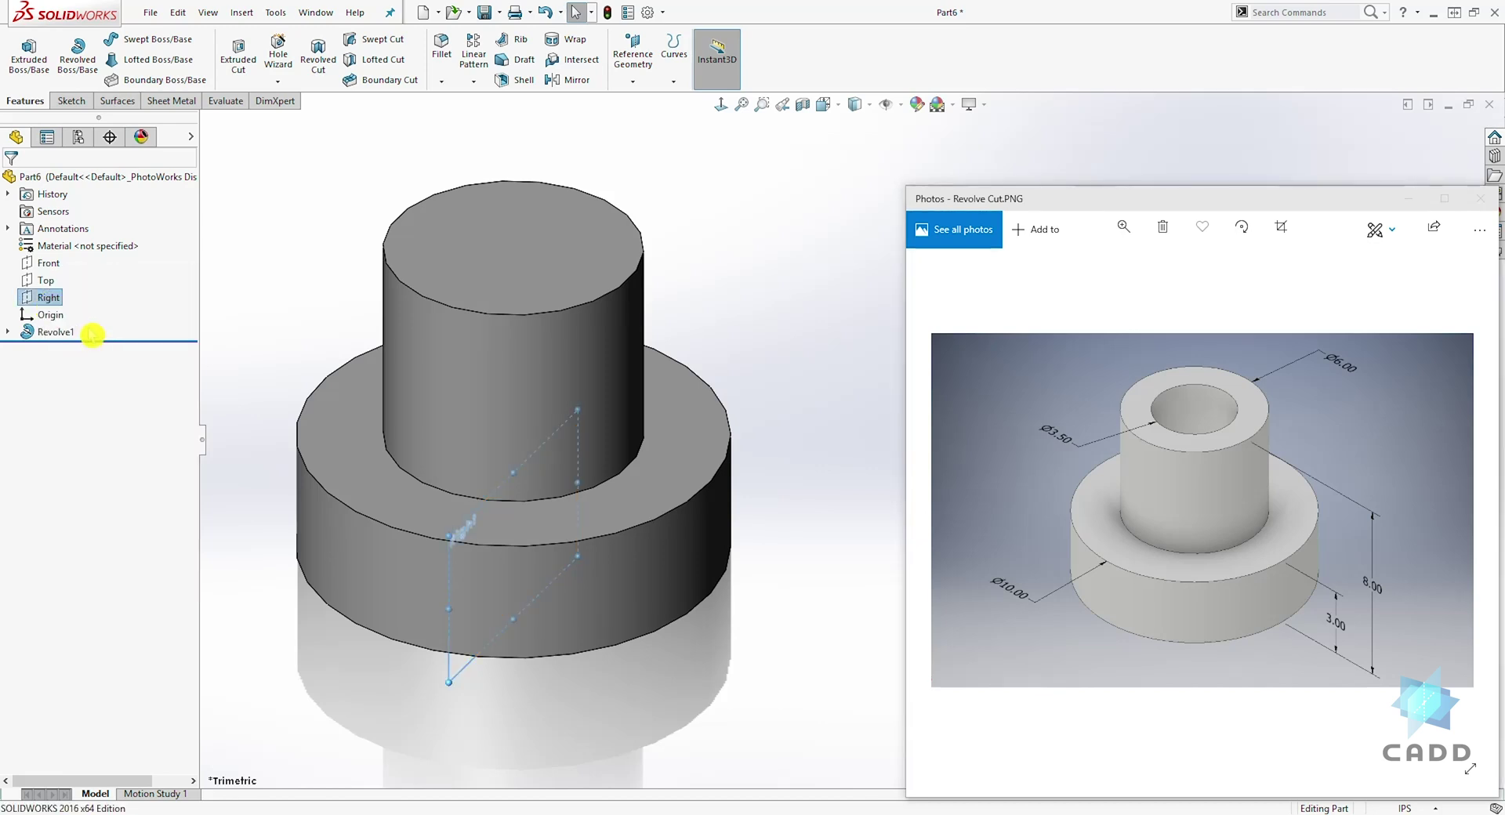
left_click(321, 254)
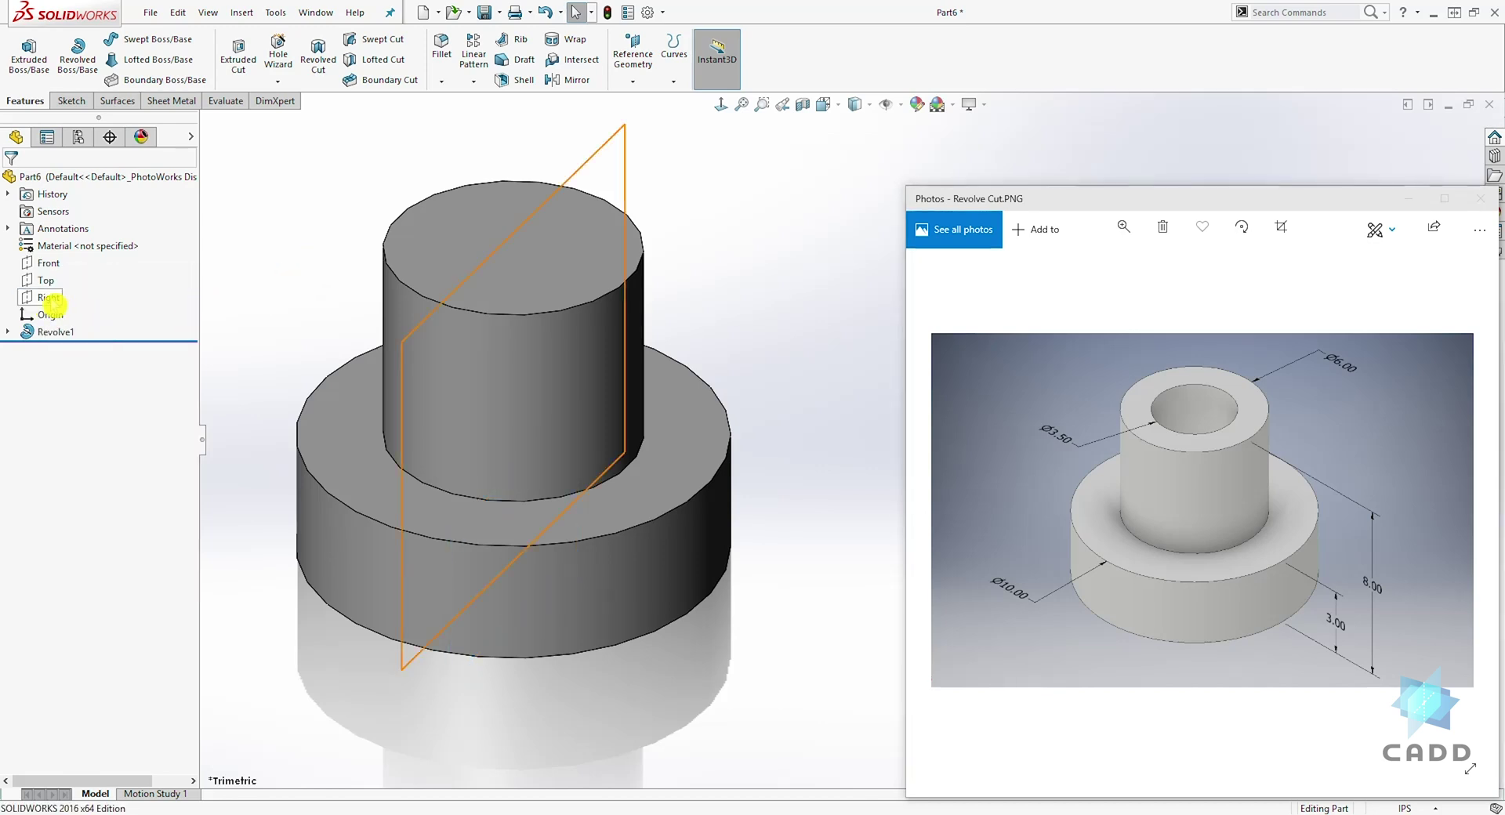
- Autosize the Front plane to fit the revolved body
left_click(50, 299)
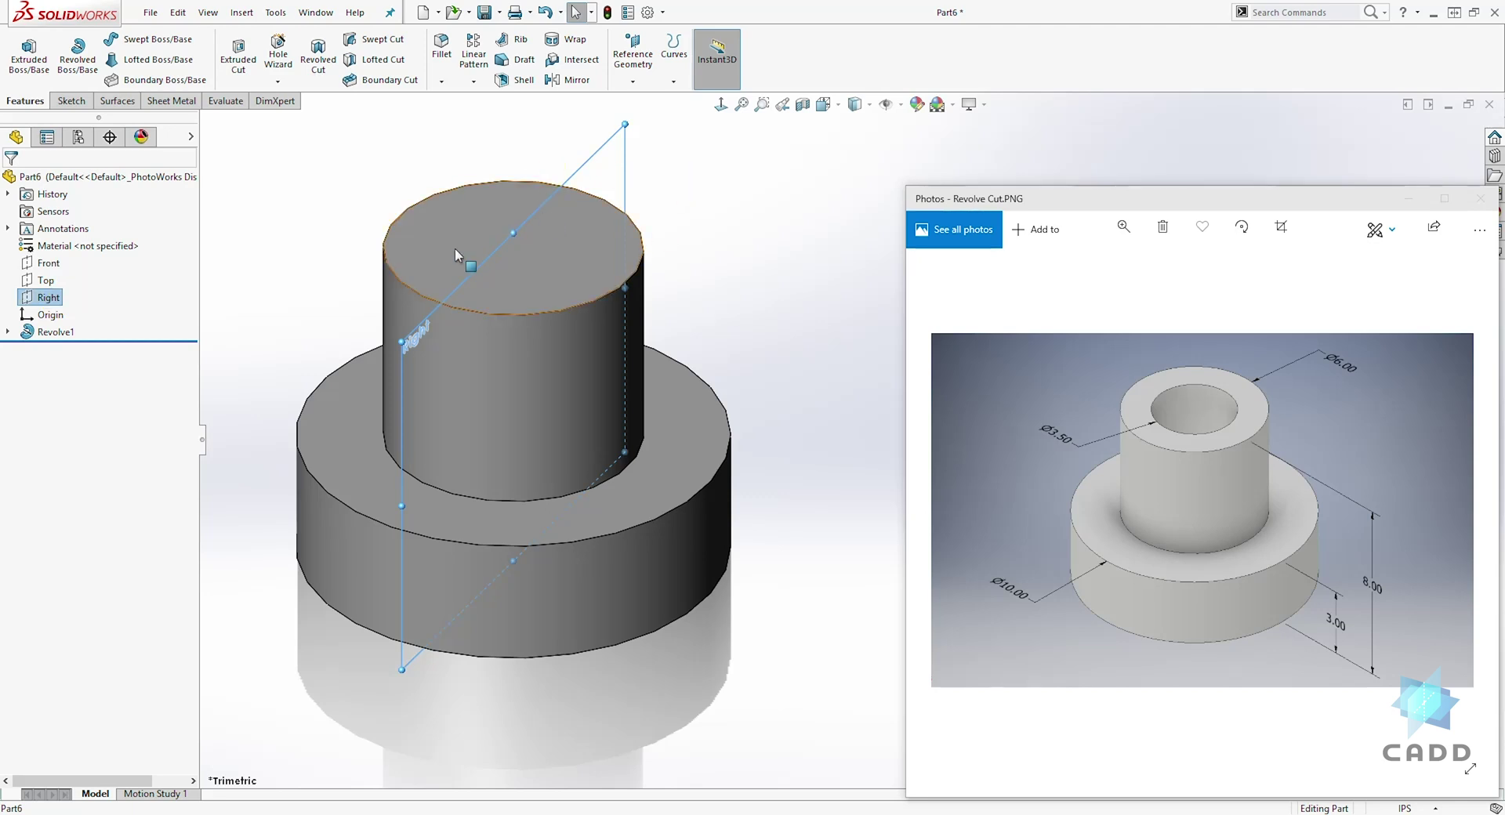
right_click(51, 263)
left_click(94, 288)
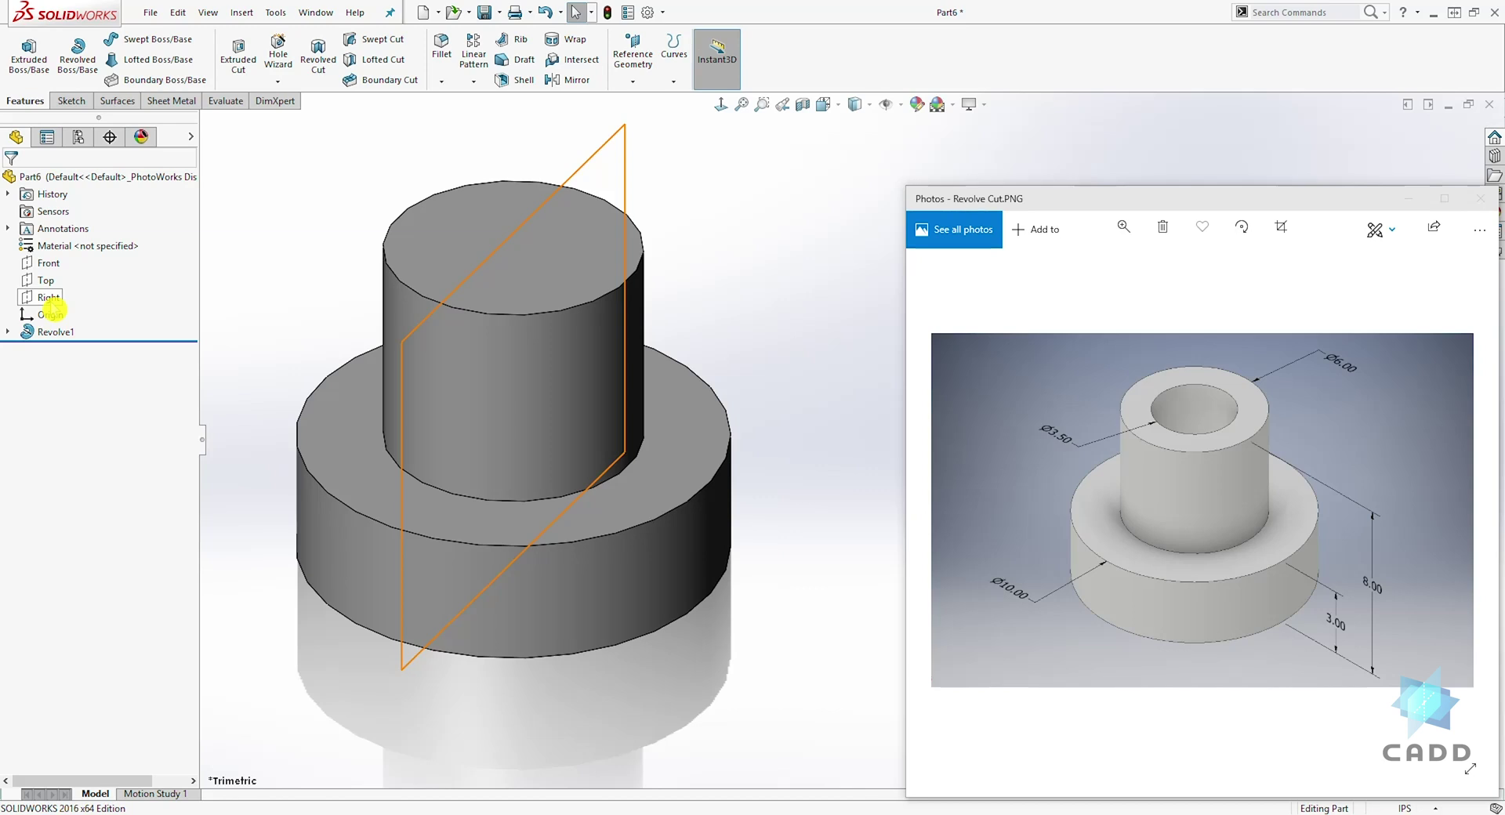
- Start a new sketch on the Front plane
left_click(48, 299)
middle_click_drag(675, 276, 800, 256)
left_click(49, 264)
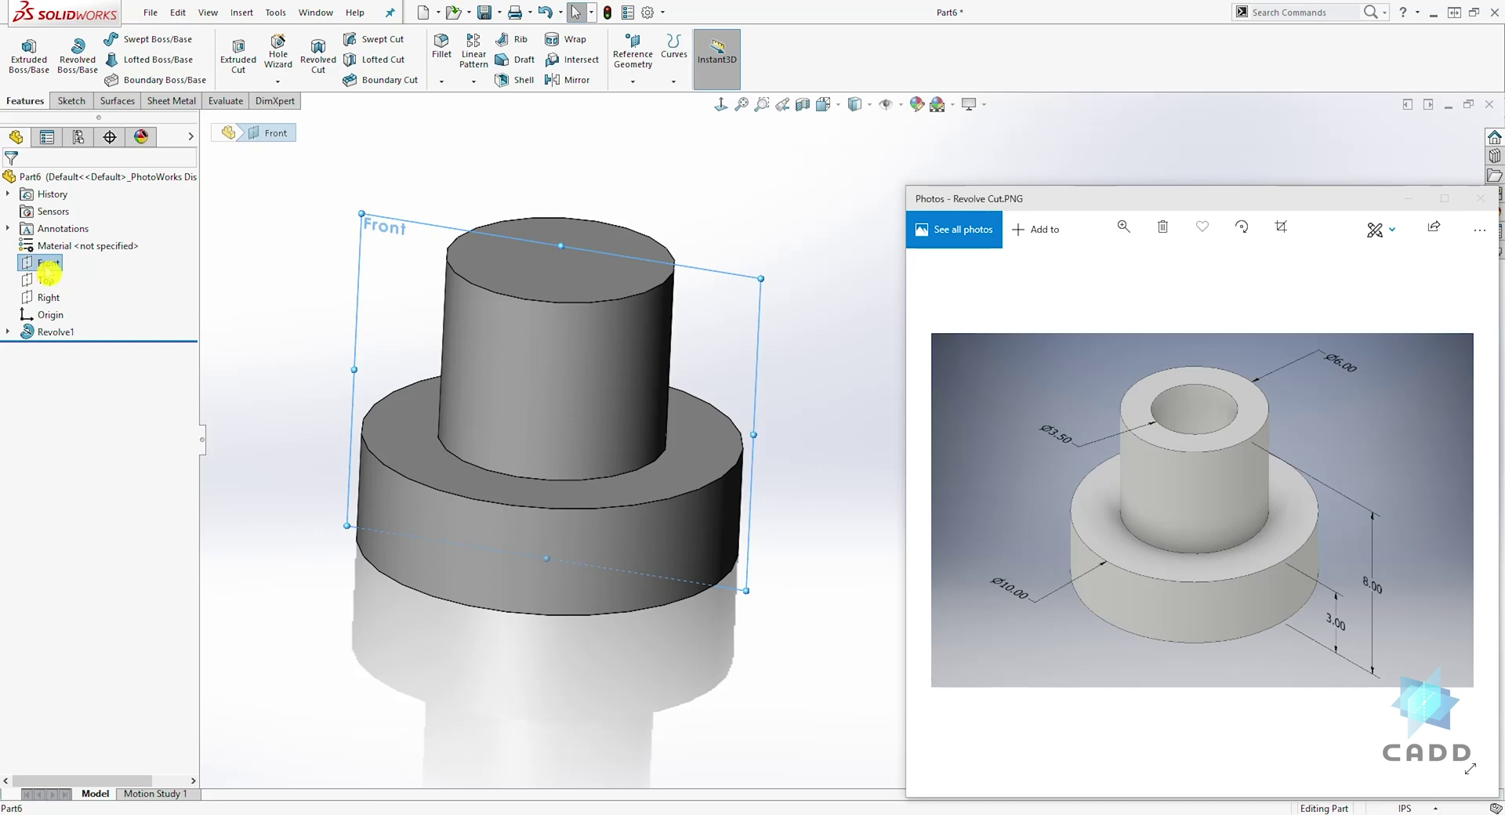
left_click(67, 99)
left_click(22, 47)
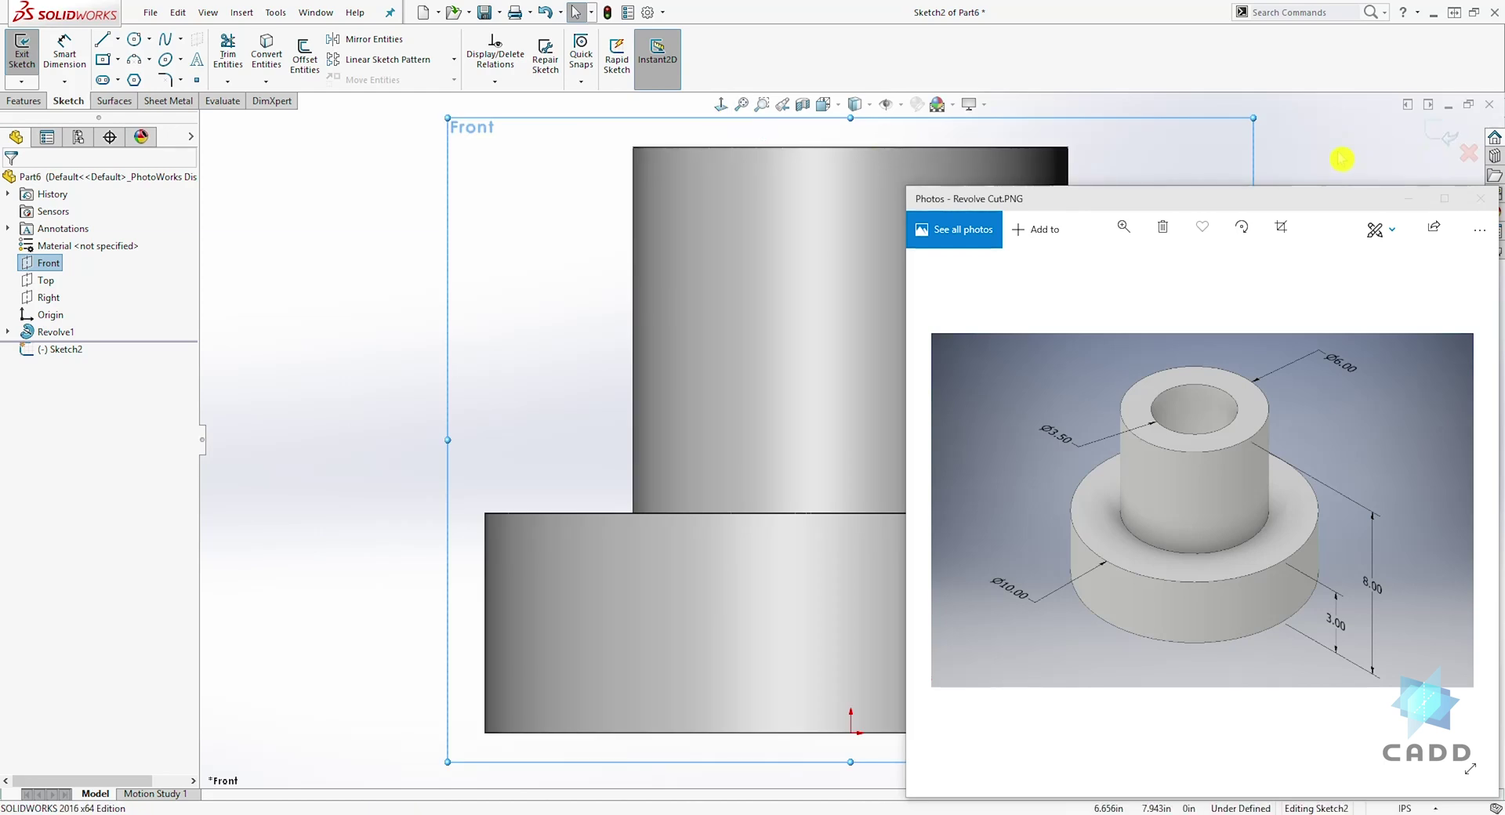
- Sketch a closed rectangular line profile from the origin up to the body's upper edge, about 1.6 in wide, and back along its base
scroll(862, 683, "up", 3)
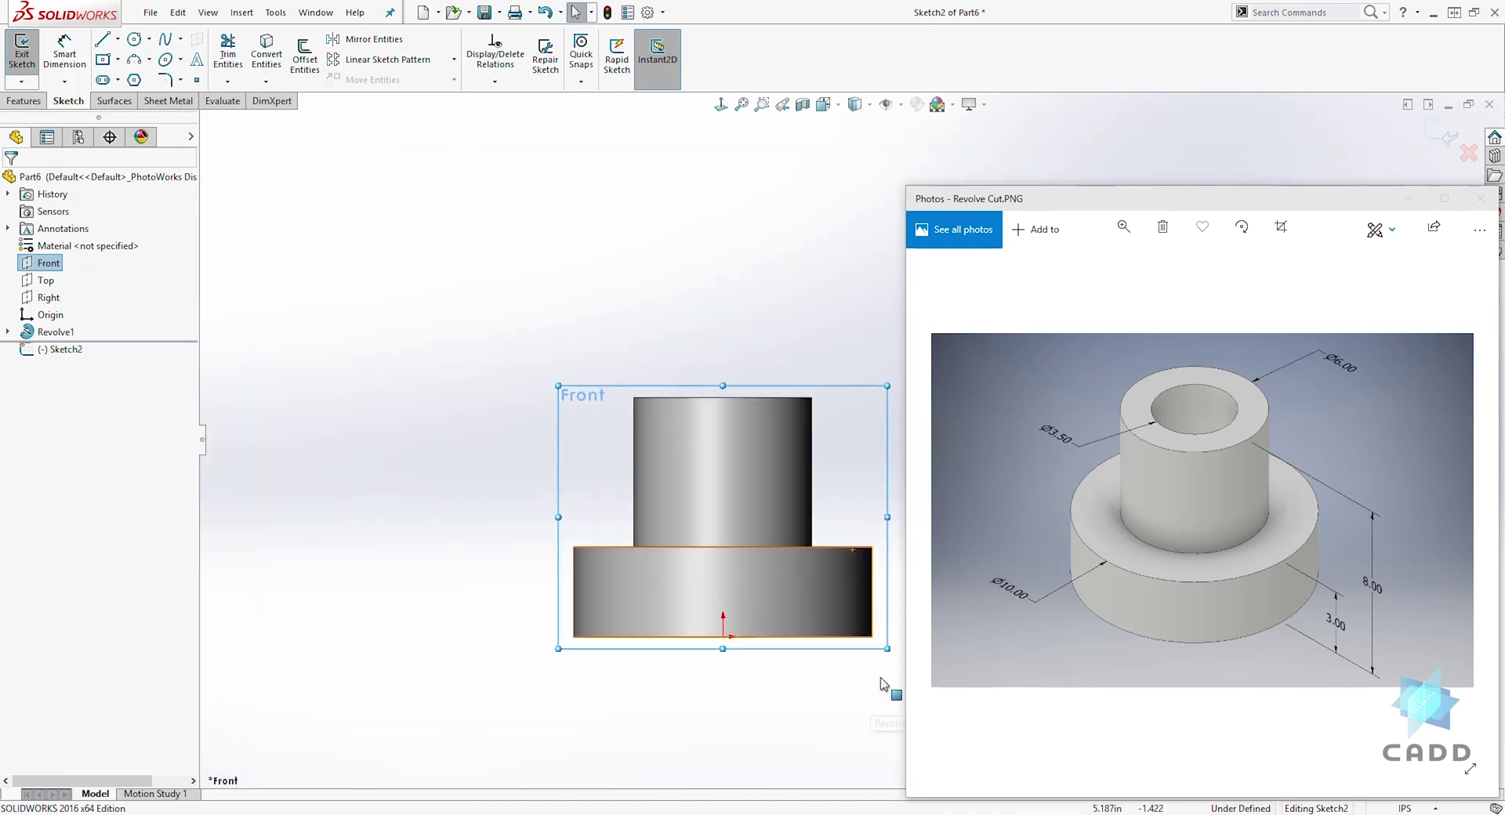
scroll(886, 627, "down", 1)
scroll(871, 502, "down", 3)
scroll(898, 515, "up", 3)
scroll(898, 514, "down", 2)
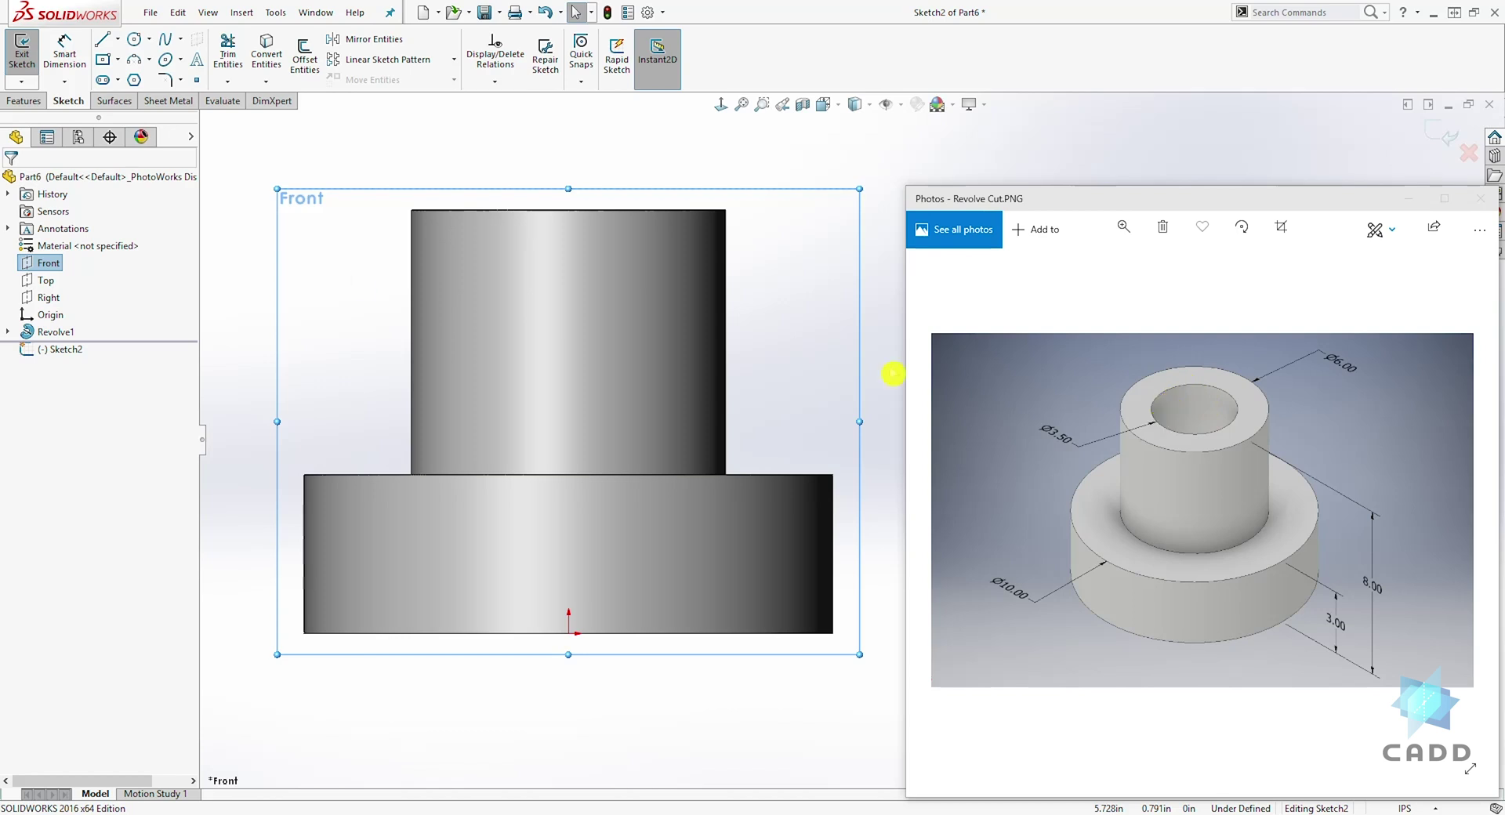
left_click(102, 39)
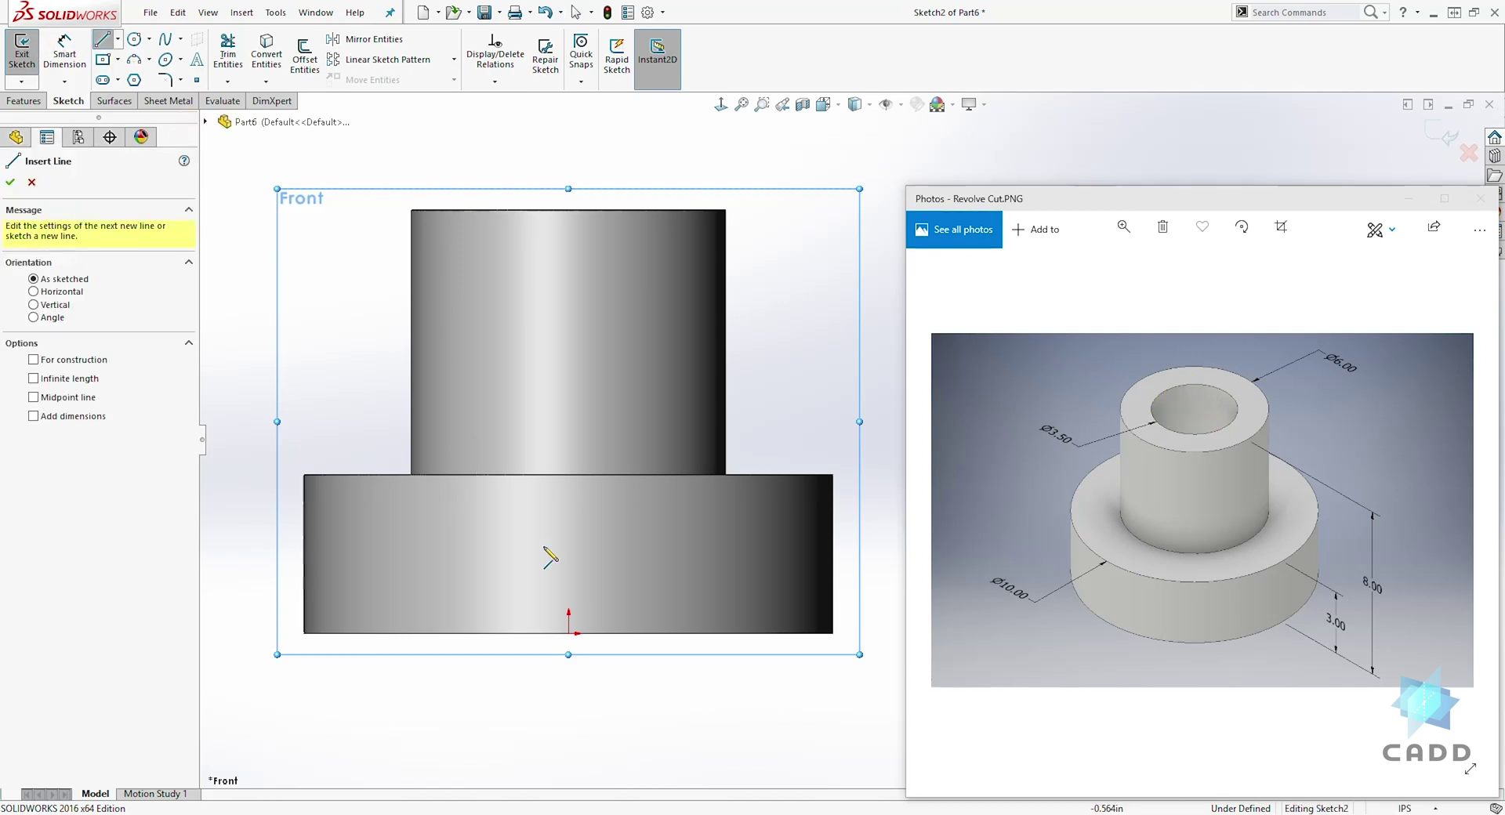
left_click(568, 633)
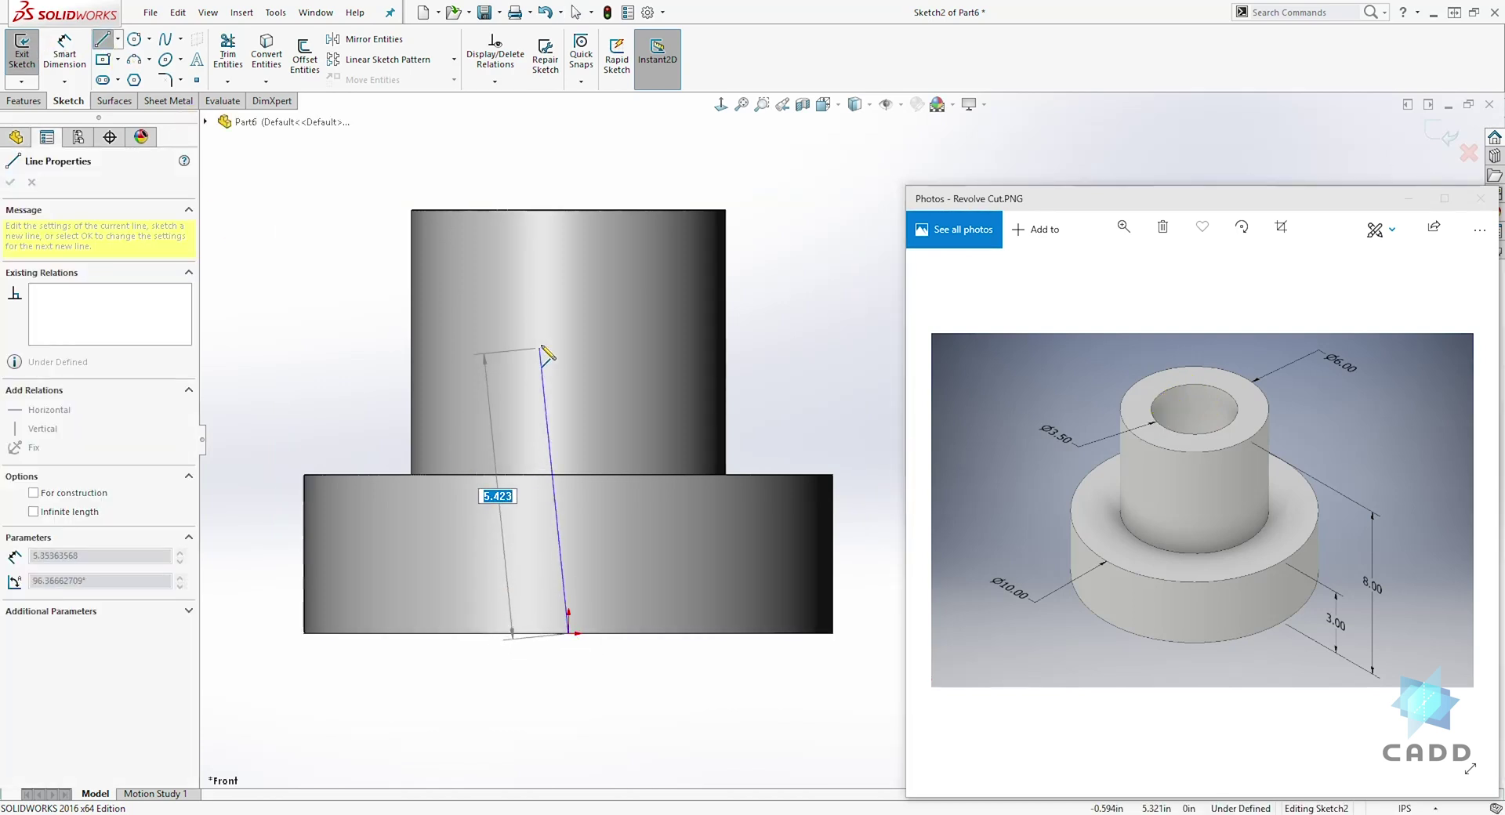
left_click(569, 210)
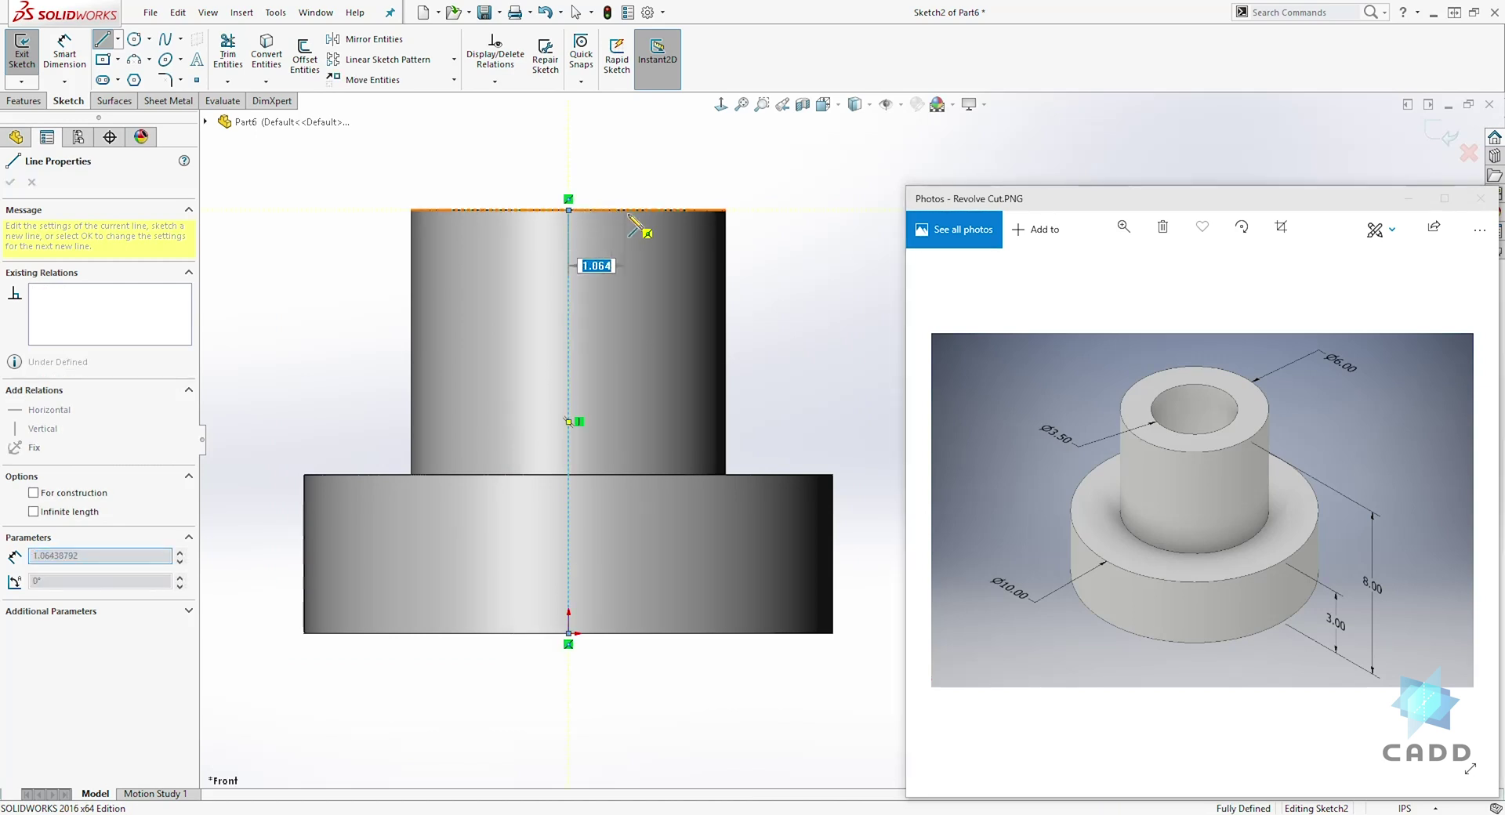
left_click(654, 210)
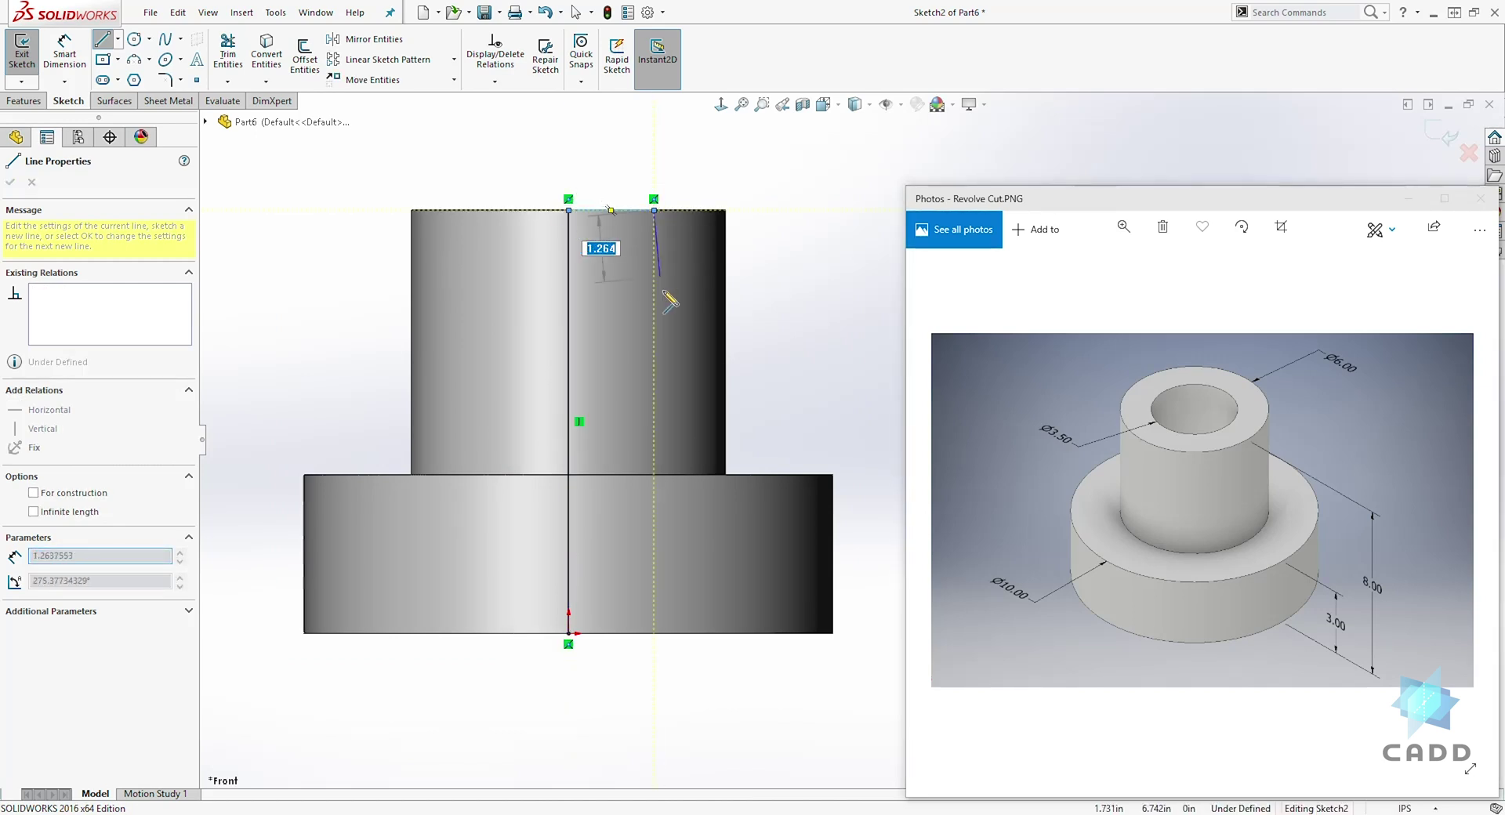
left_click(655, 634)
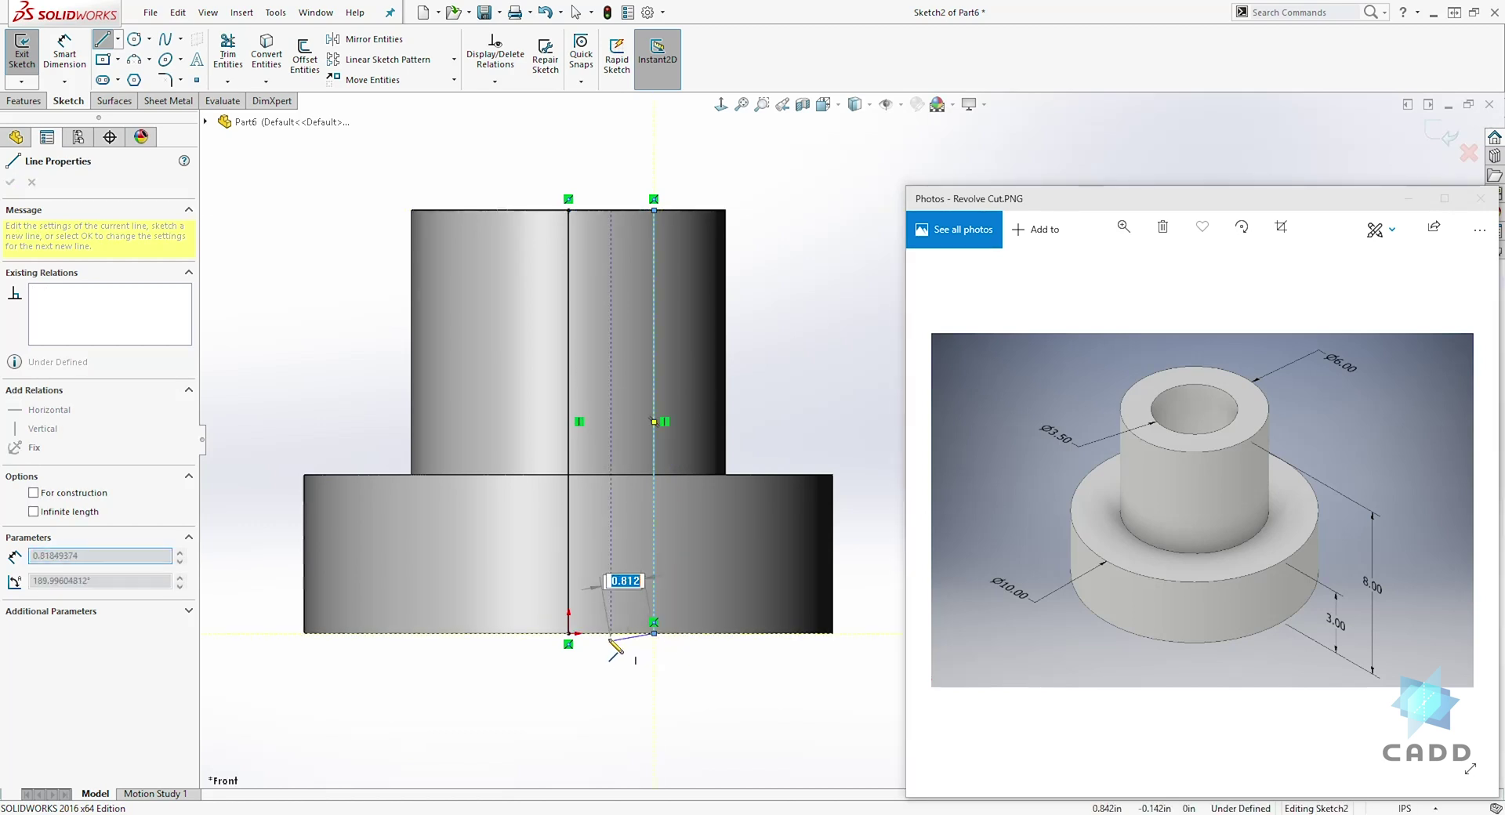
left_click(569, 633)
key("Escape")
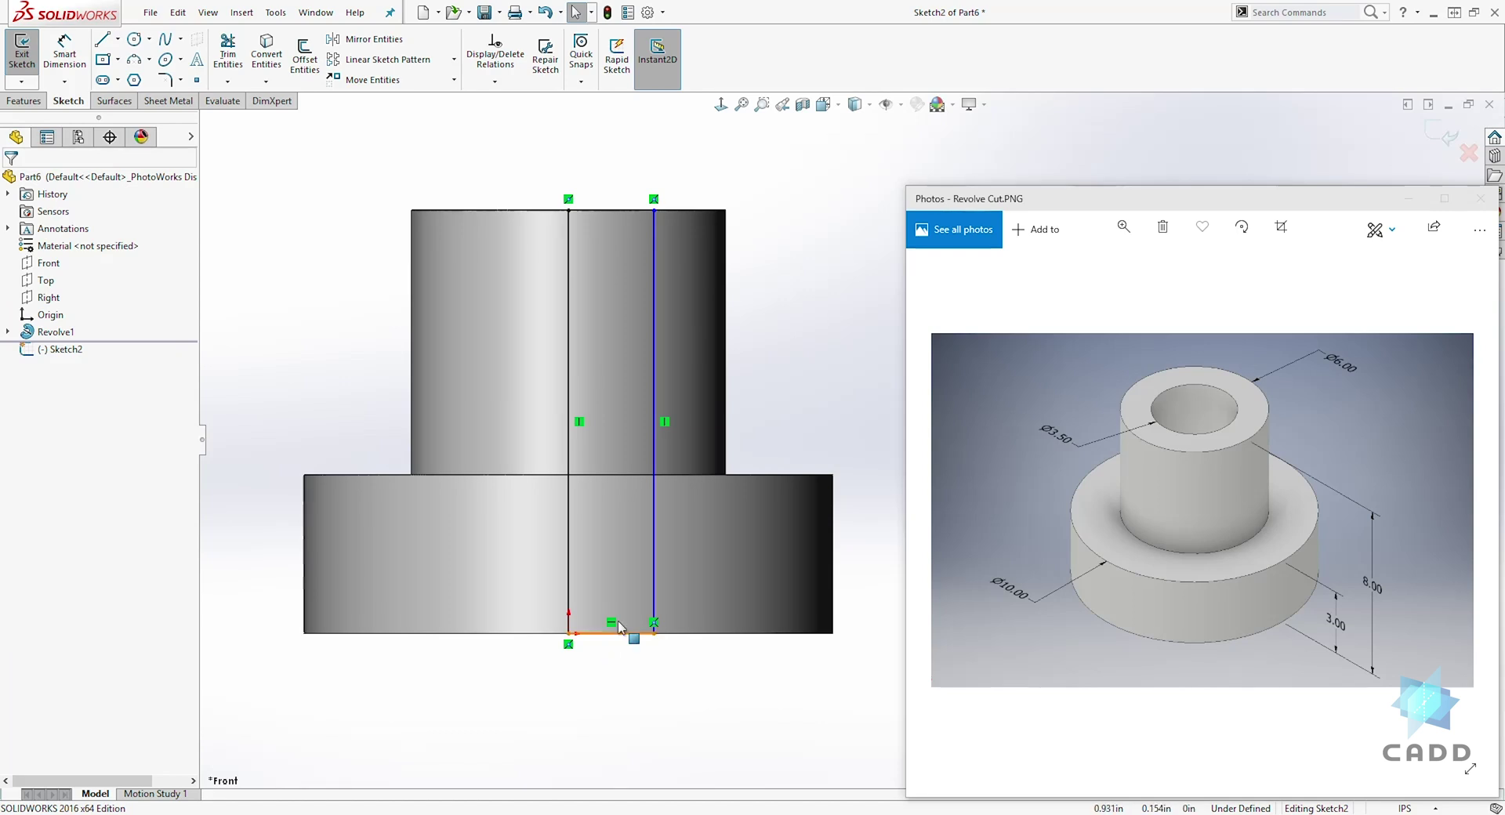
- Convert the profile's vertical line through the origin to construction geometry
left_click(568, 309)
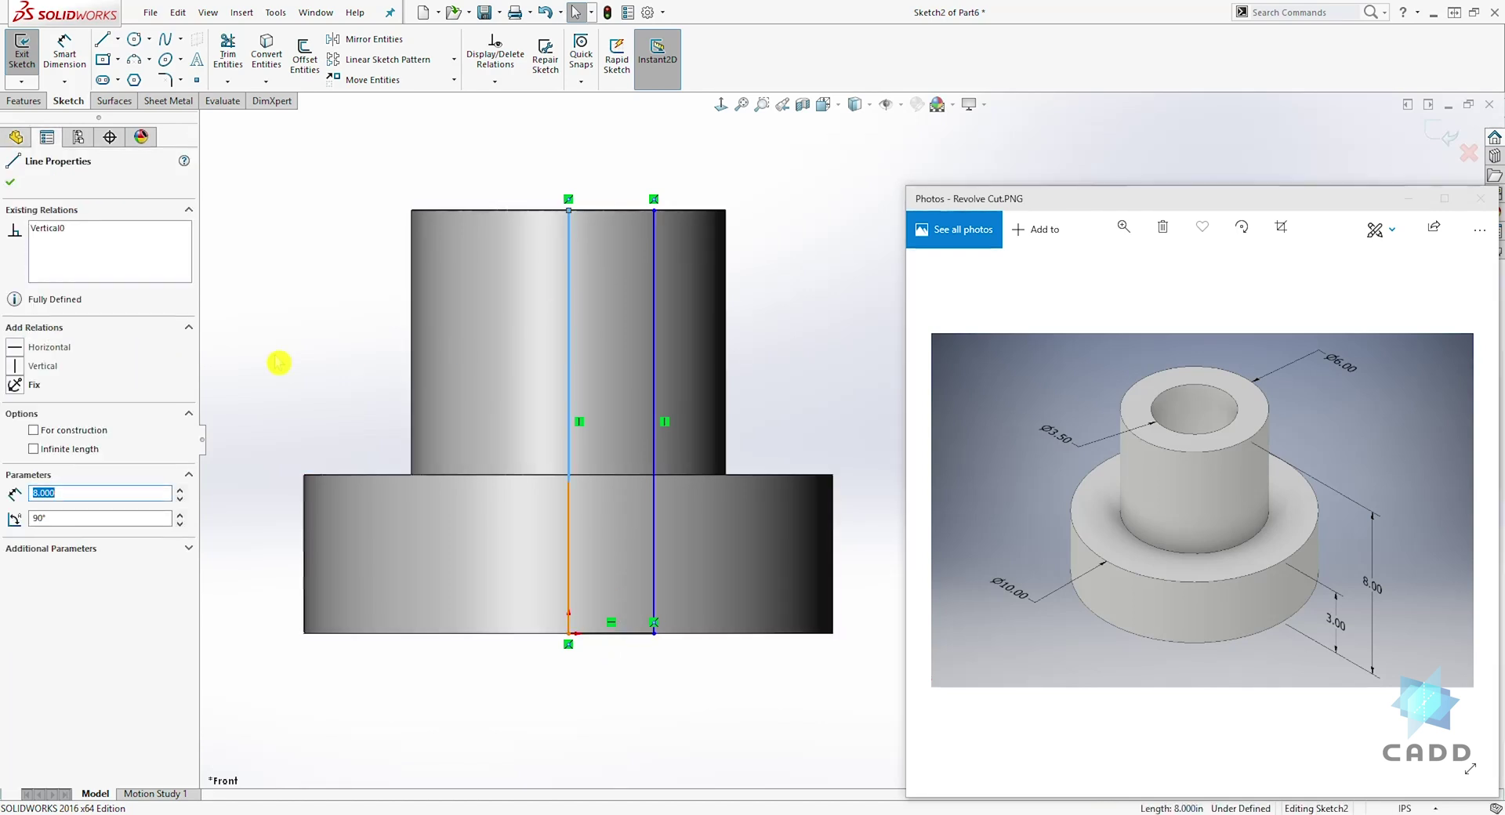
left_click(33, 430)
key("Escape")
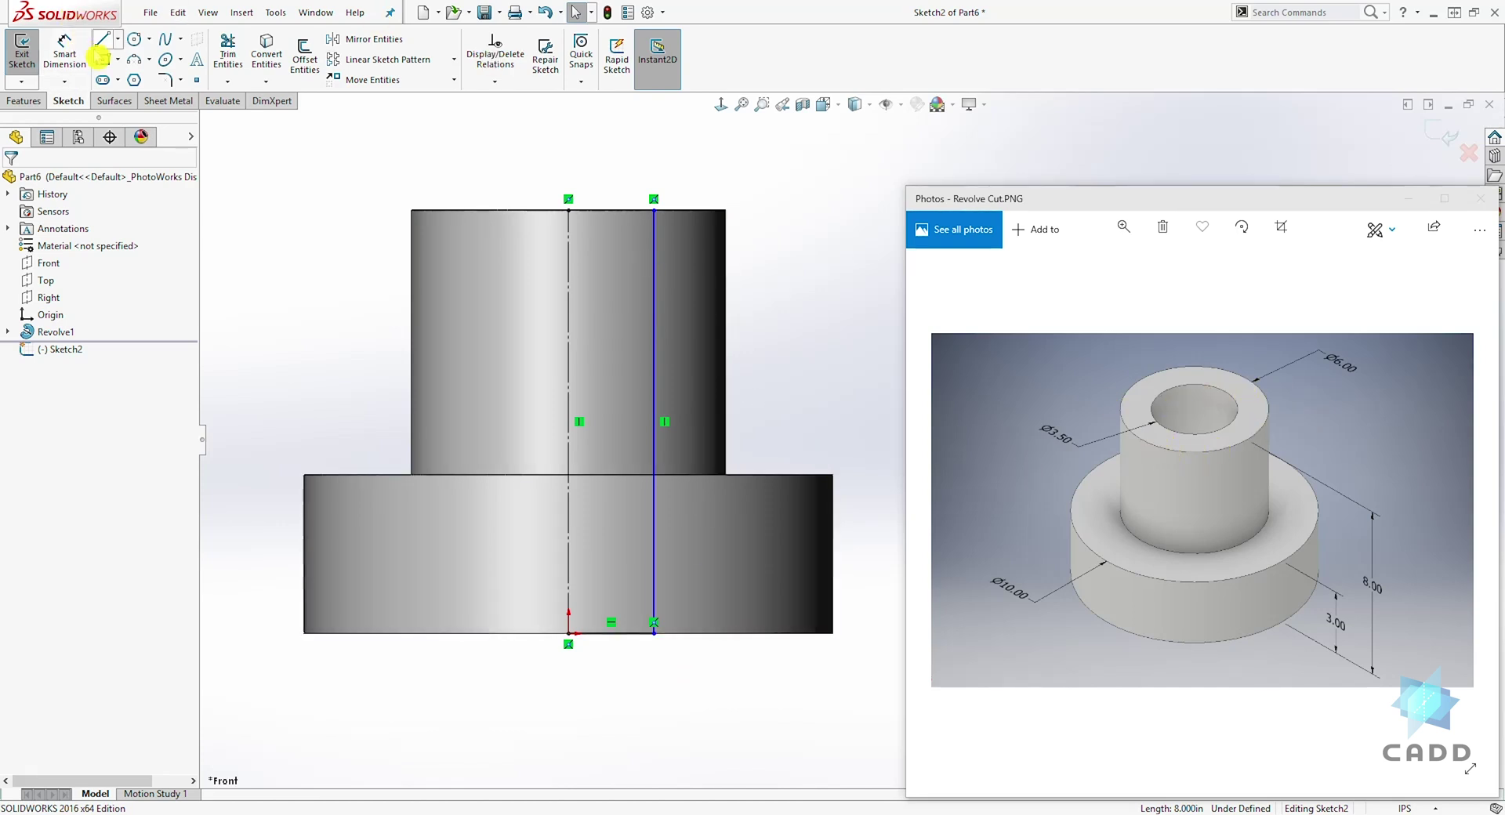
- Dimension the profile's outer vertical line across the centerline as a 3.5 in diameter
left_click(64, 51)
left_click(650, 259)
left_click(568, 252)
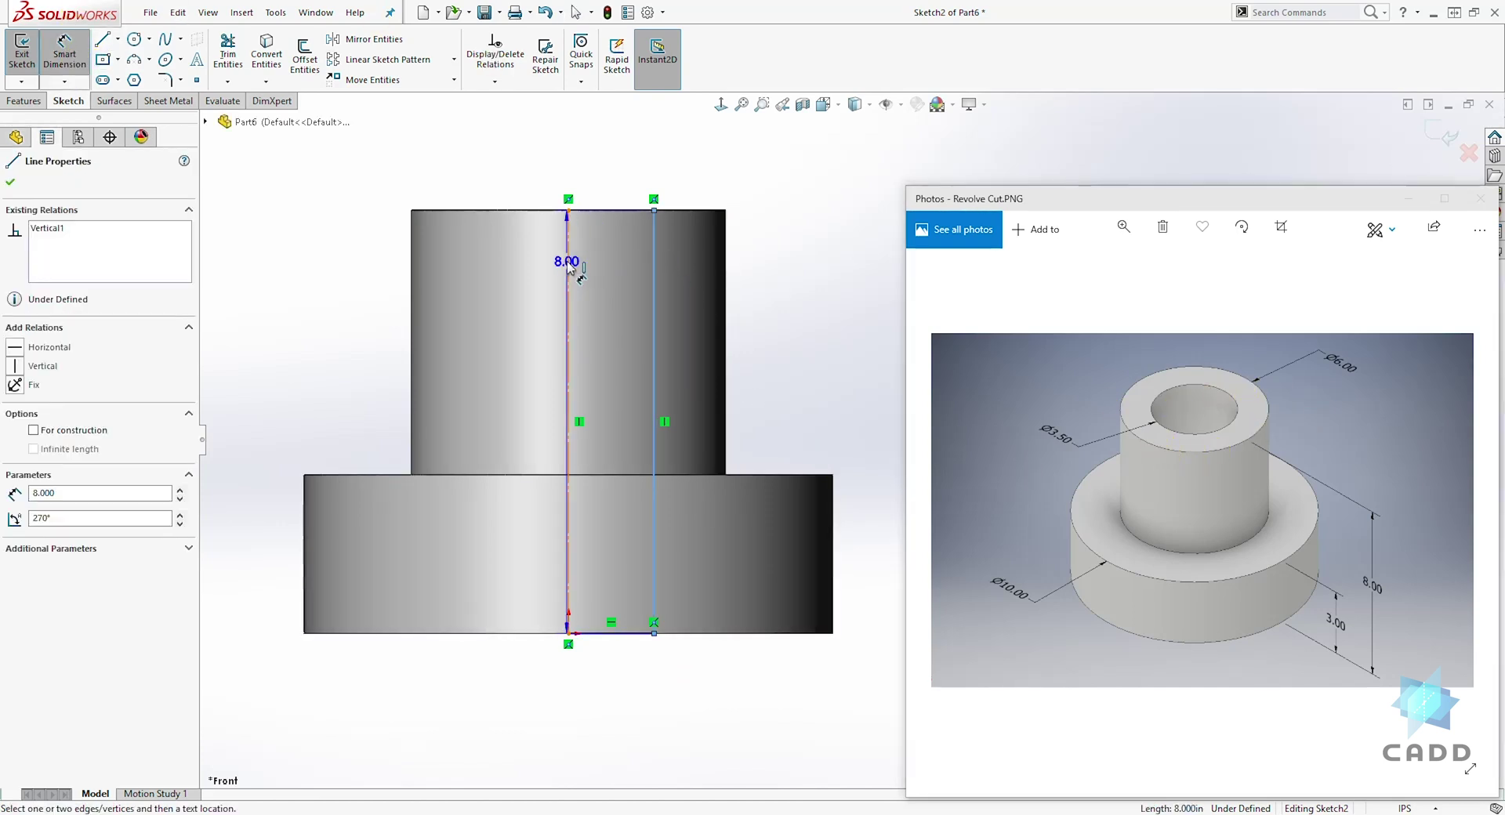
left_click(536, 157)
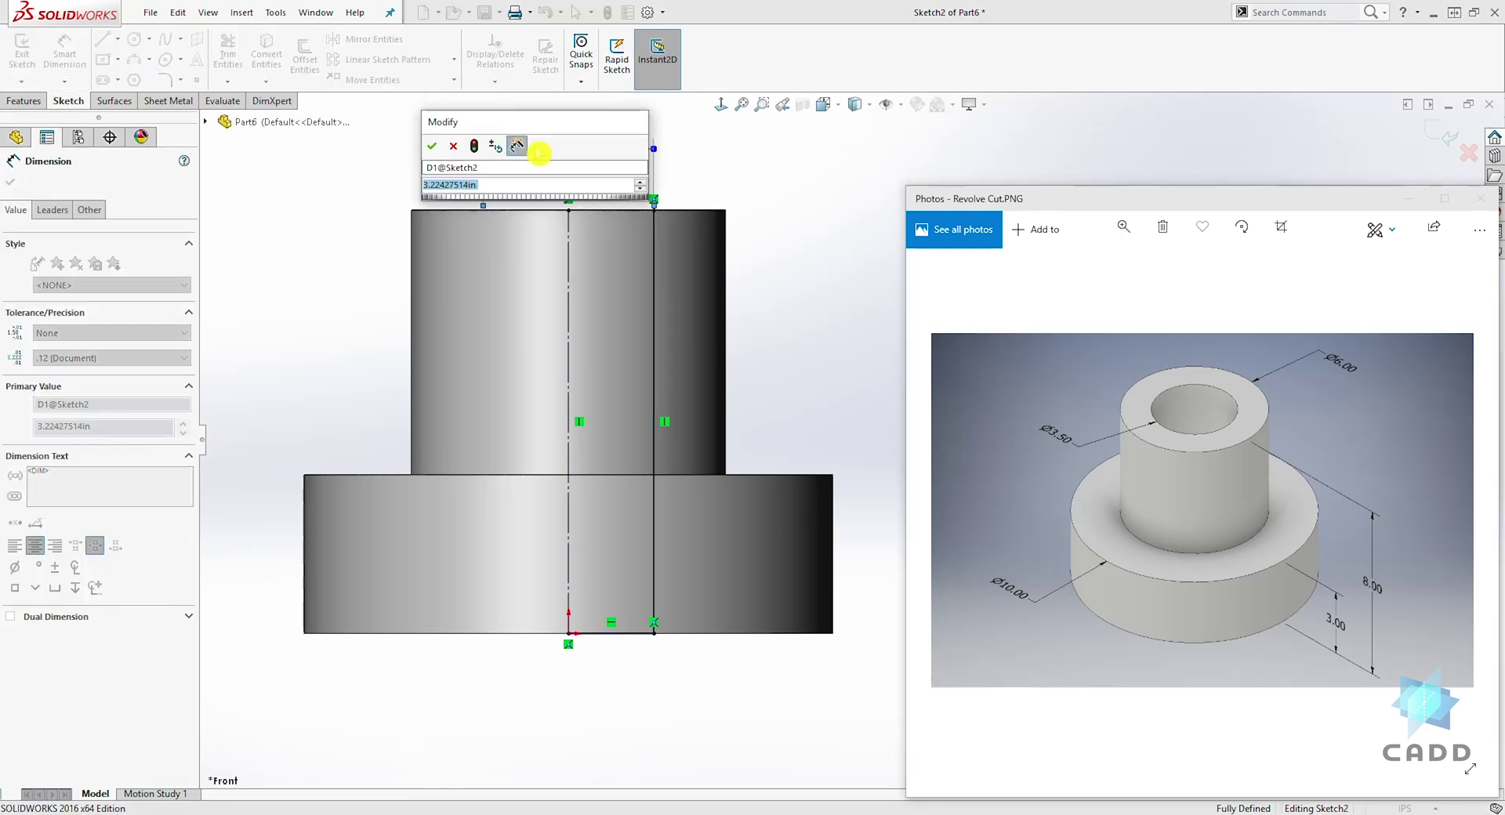
type("3.5")
key("Return")
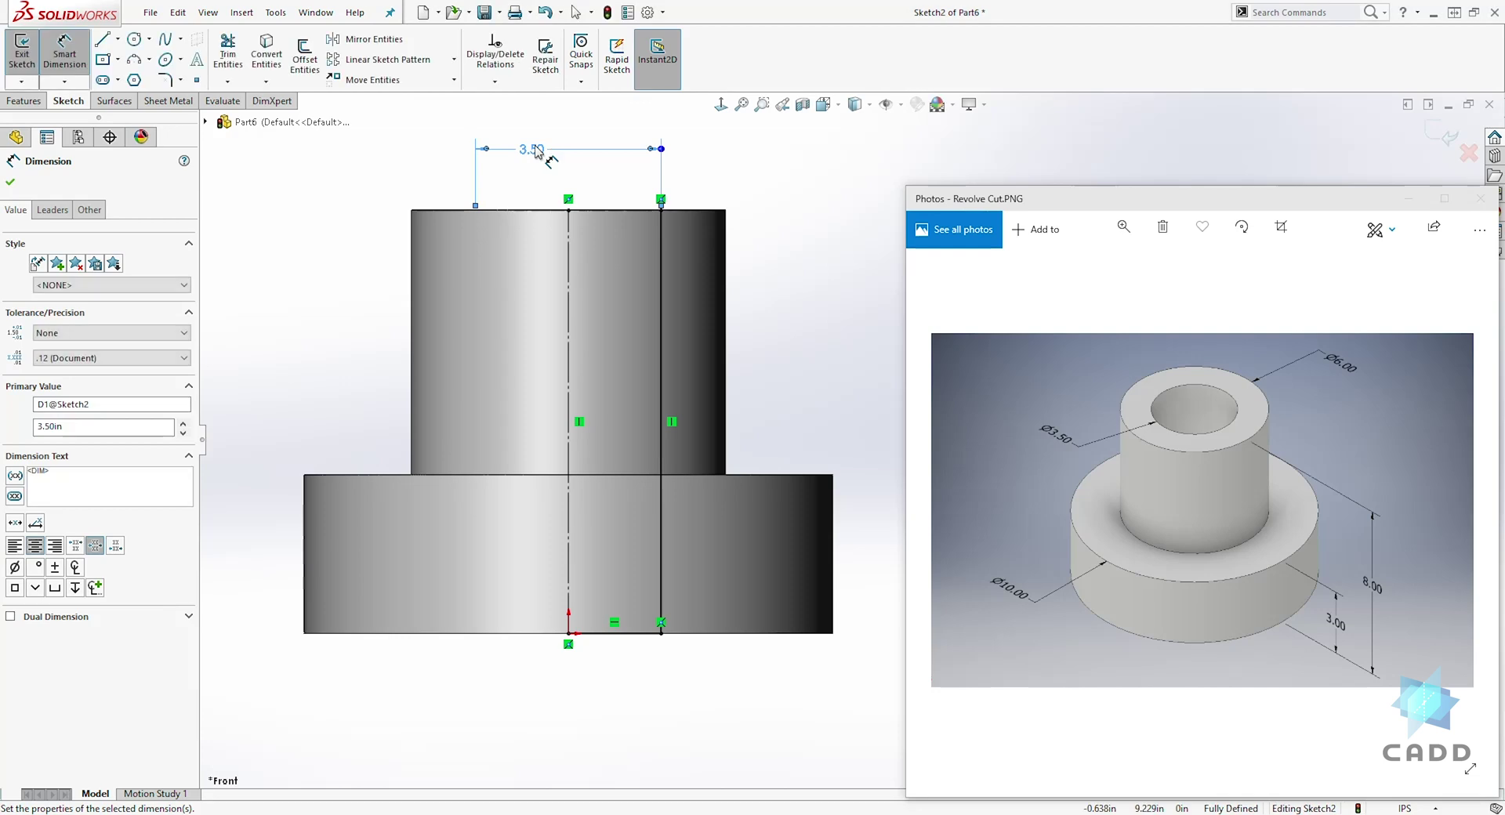
- Close the cut profile with a solid line over the centerline from its upper end to the origin
left_click(372, 119)
left_click(569, 210)
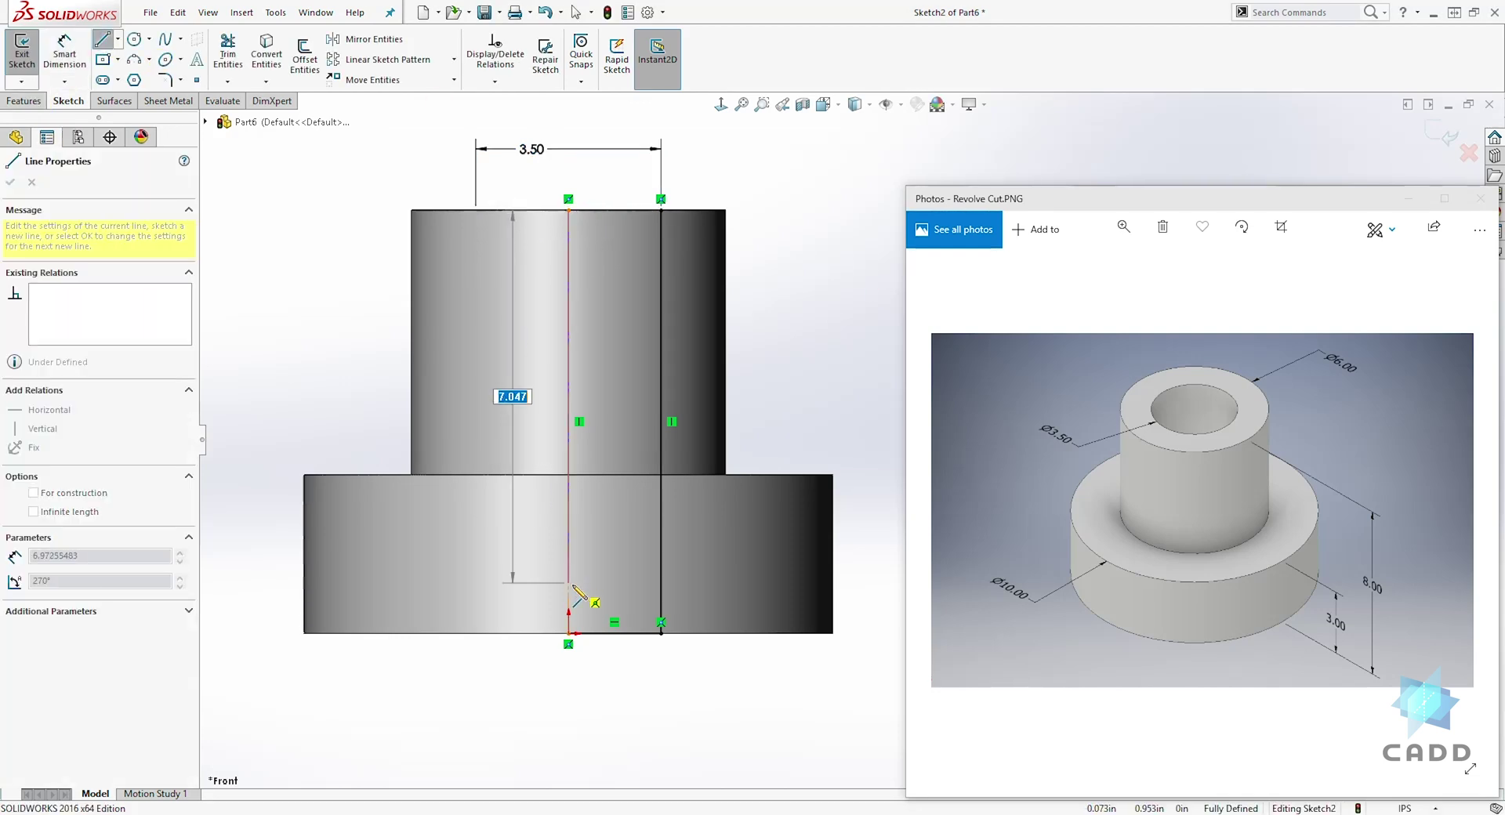
left_click(569, 633)
key("Escape")
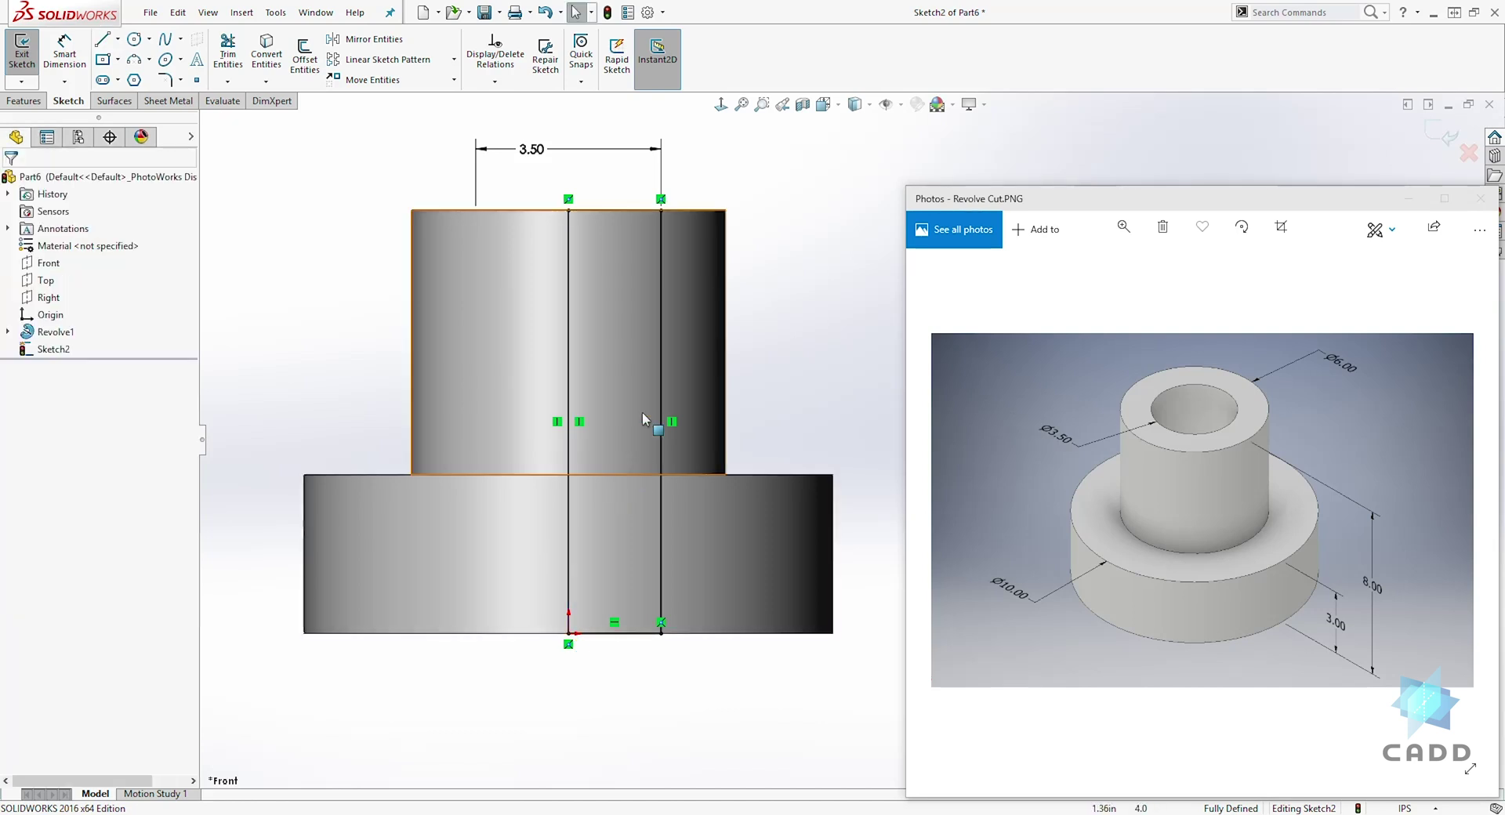
- Apply a section view on the Front plane and examine the cut profile inside the body from several angles
left_click(803, 109)
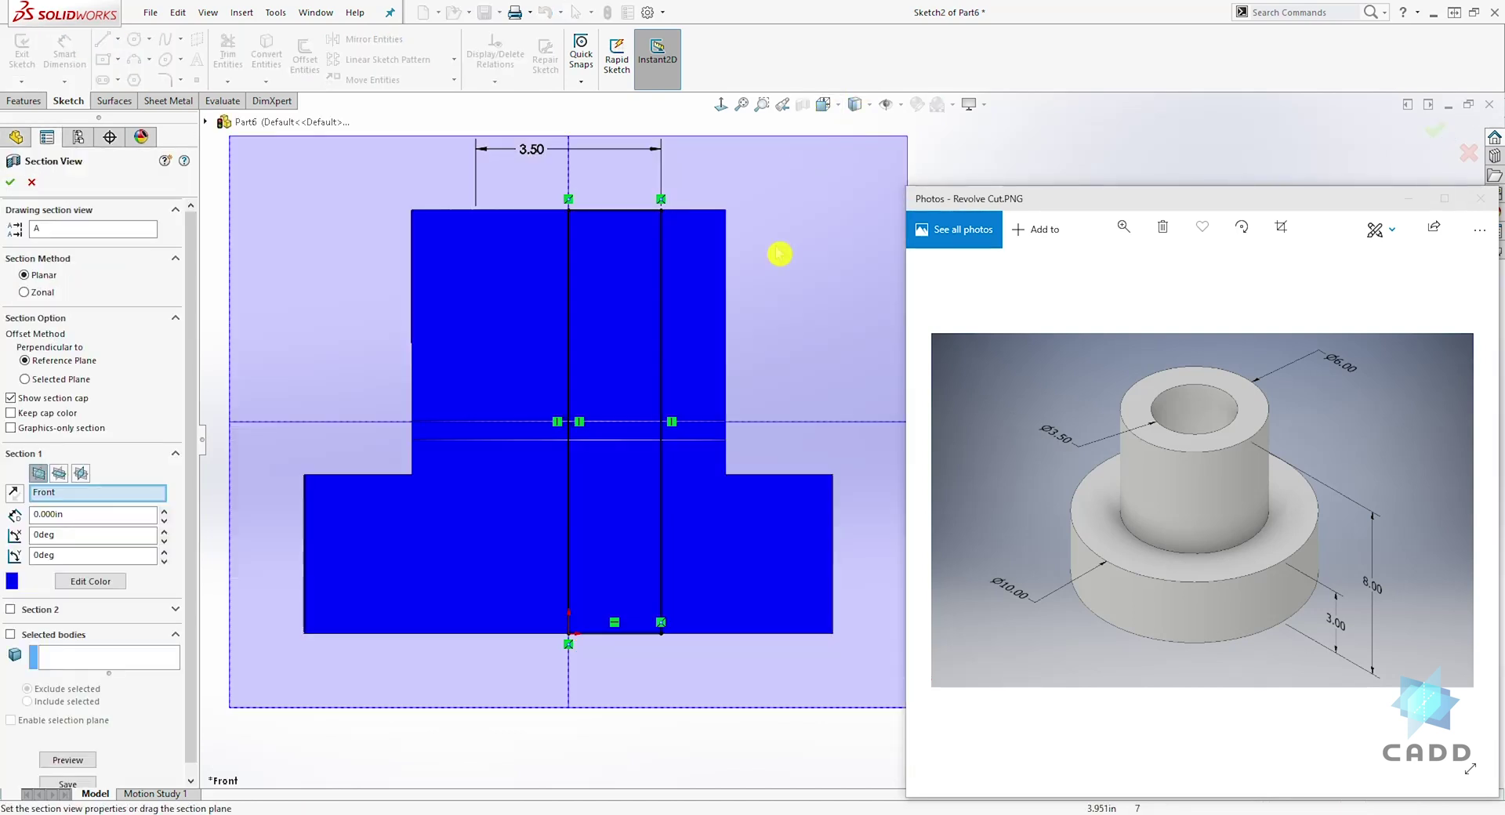
left_click(12, 182)
mouse_move(665, 378)
middle_mouse_down()
mouse_move(683, 328)
mouse_move(618, 202)
mouse_move(627, 229)
mouse_move(657, 209)
middle_mouse_up()
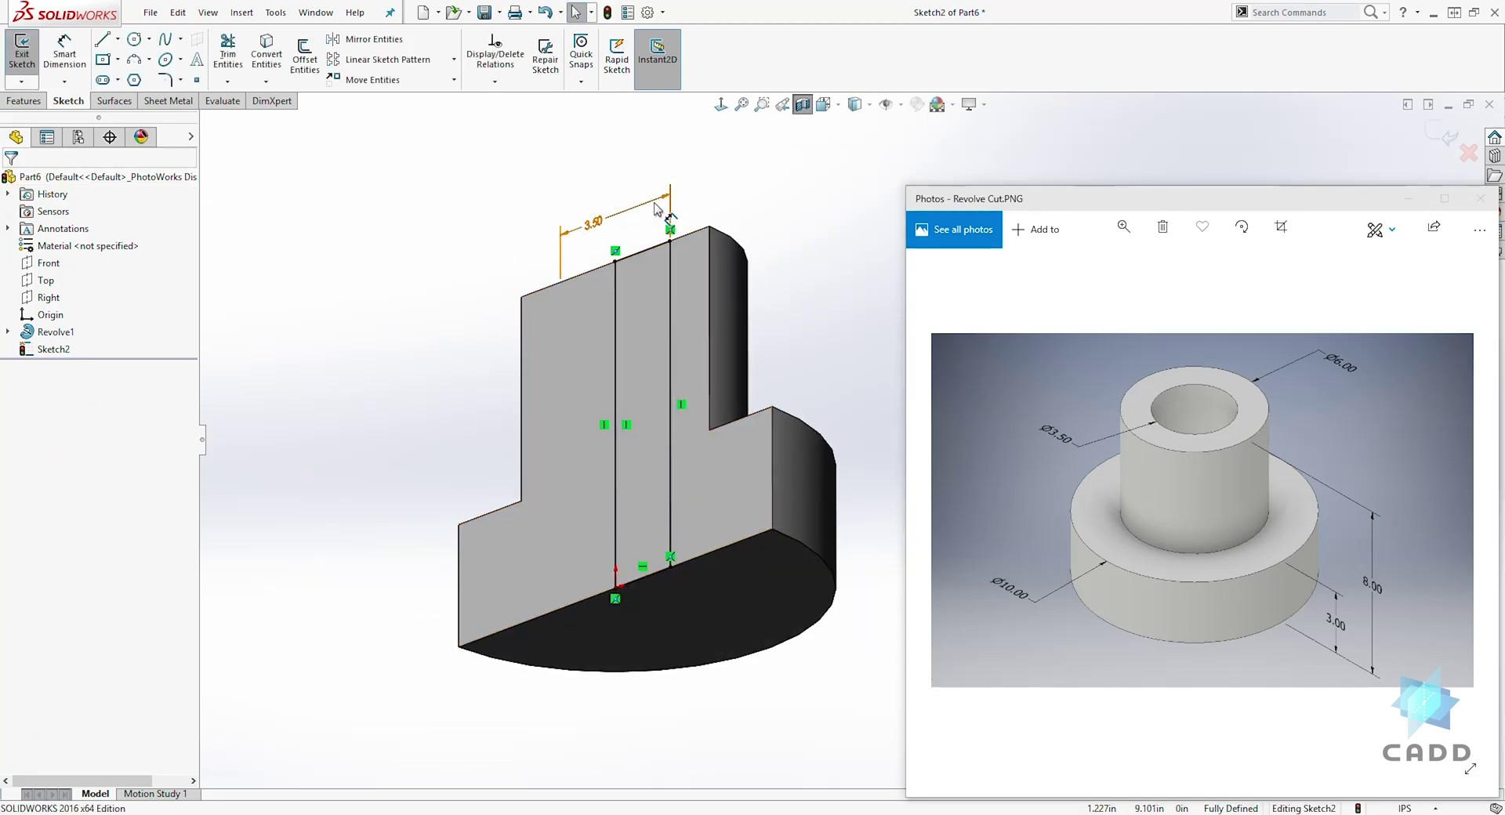
left_click(1090, 570)
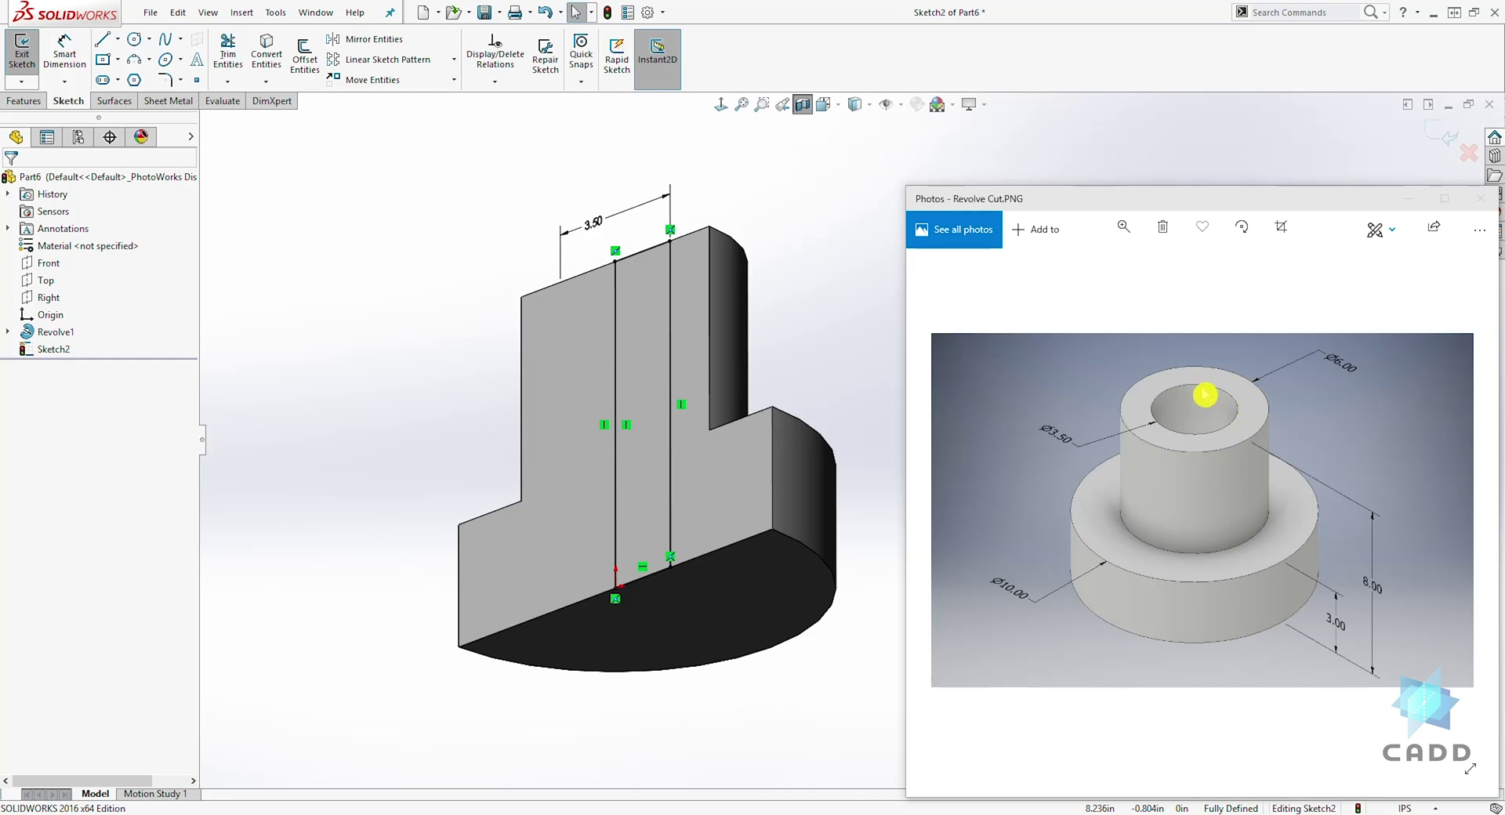
mouse_move(773, 336)
middle_mouse_down()
mouse_move(807, 374)
mouse_move(807, 353)
mouse_move(832, 441)
mouse_move(815, 439)
middle_mouse_up()
left_click(76, 184)
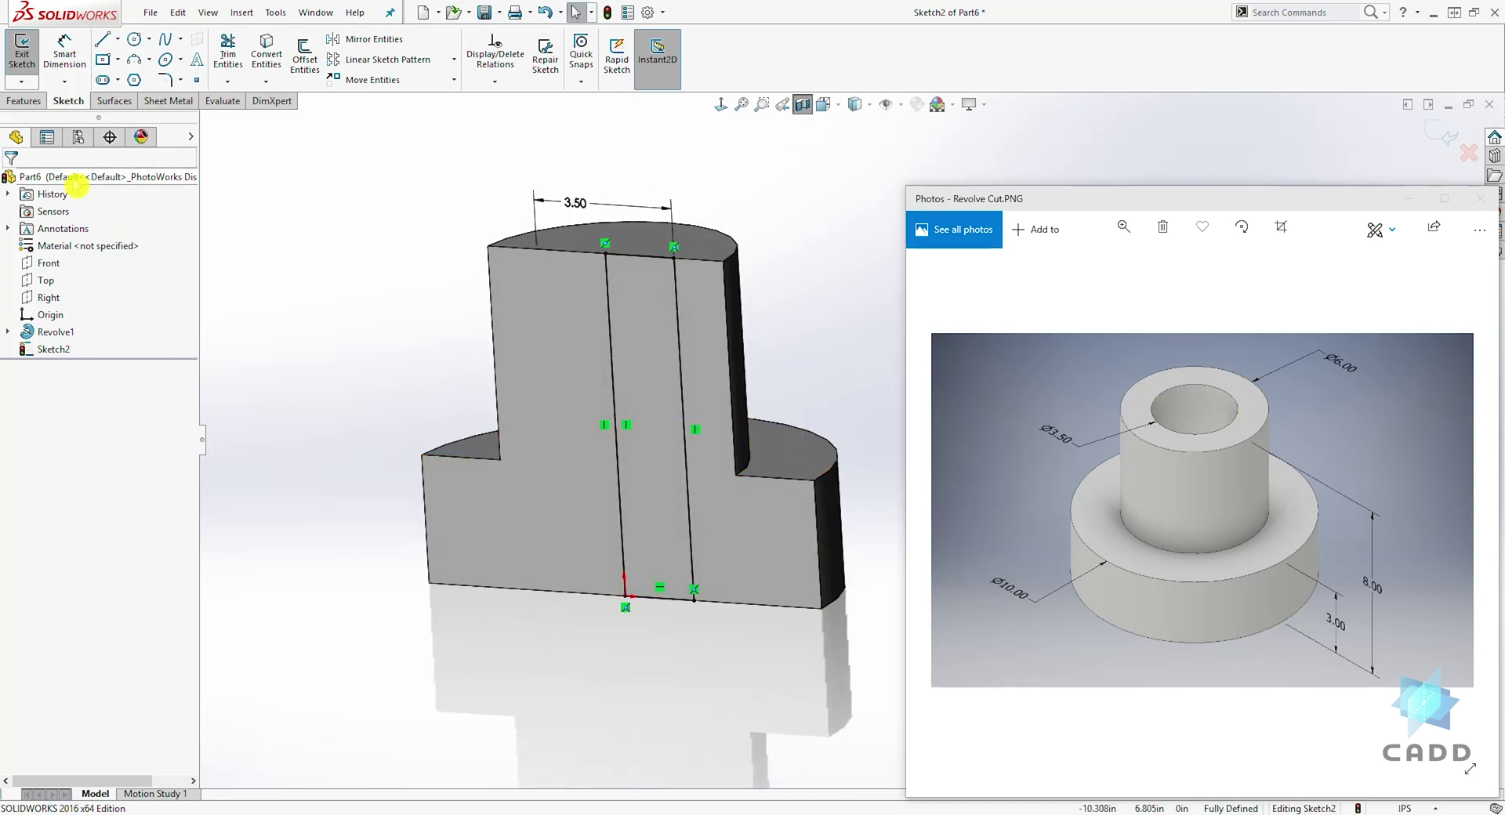
- Turn the section view off and reapply it on the Front plane
left_click(805, 110)
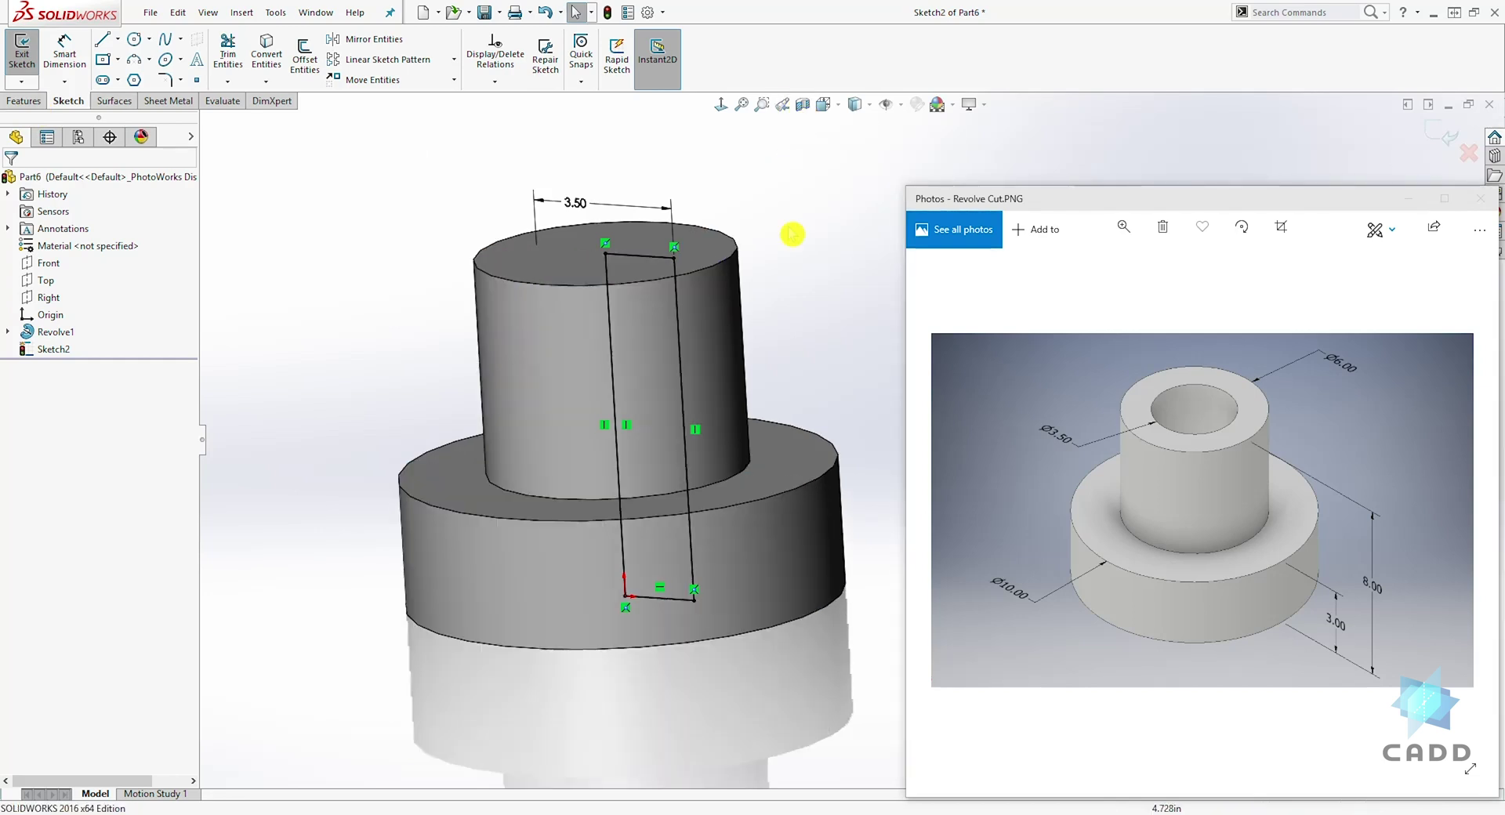
left_click(805, 109)
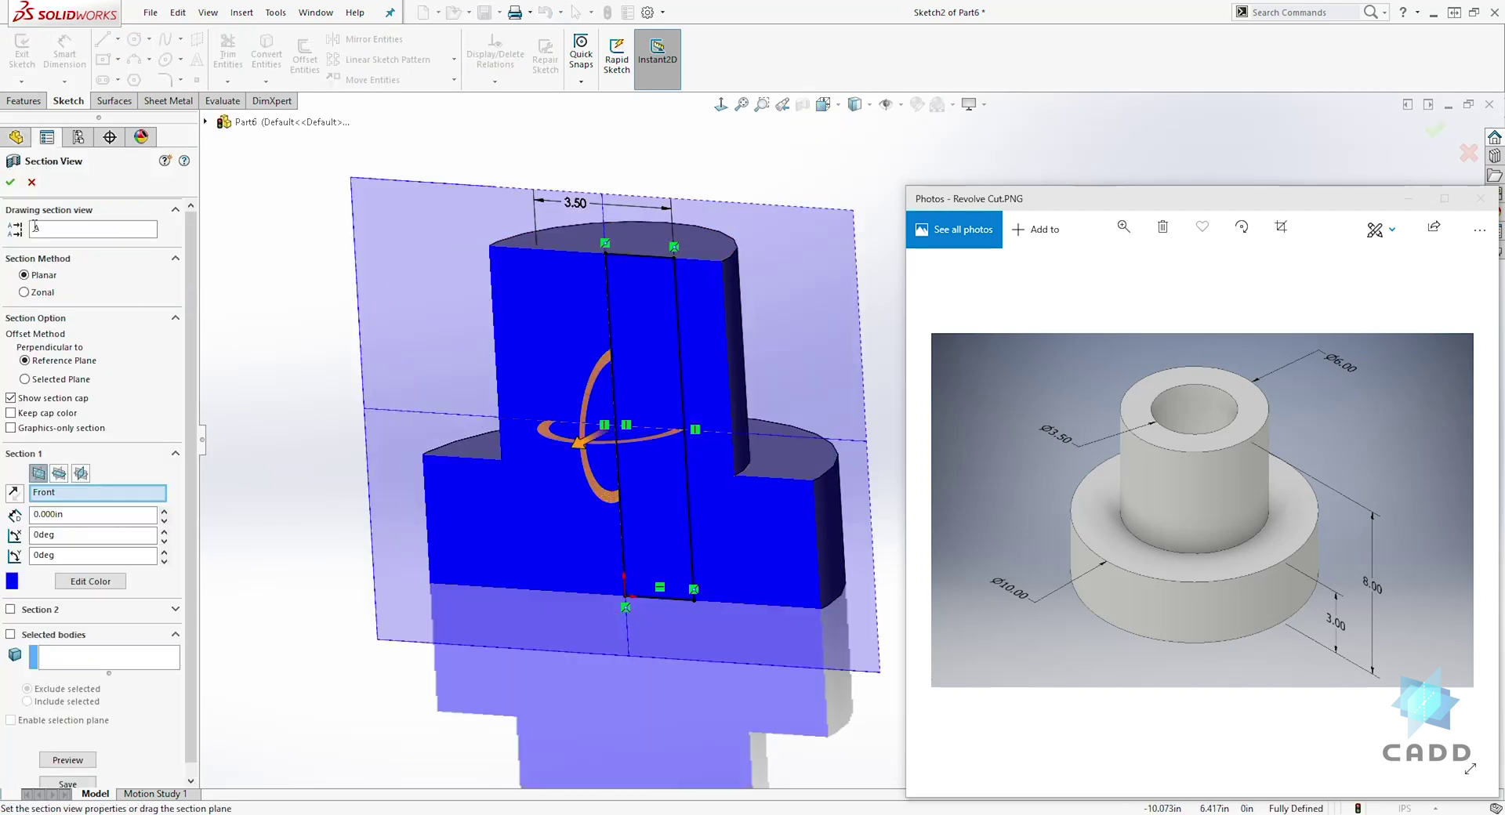
left_click(13, 185)
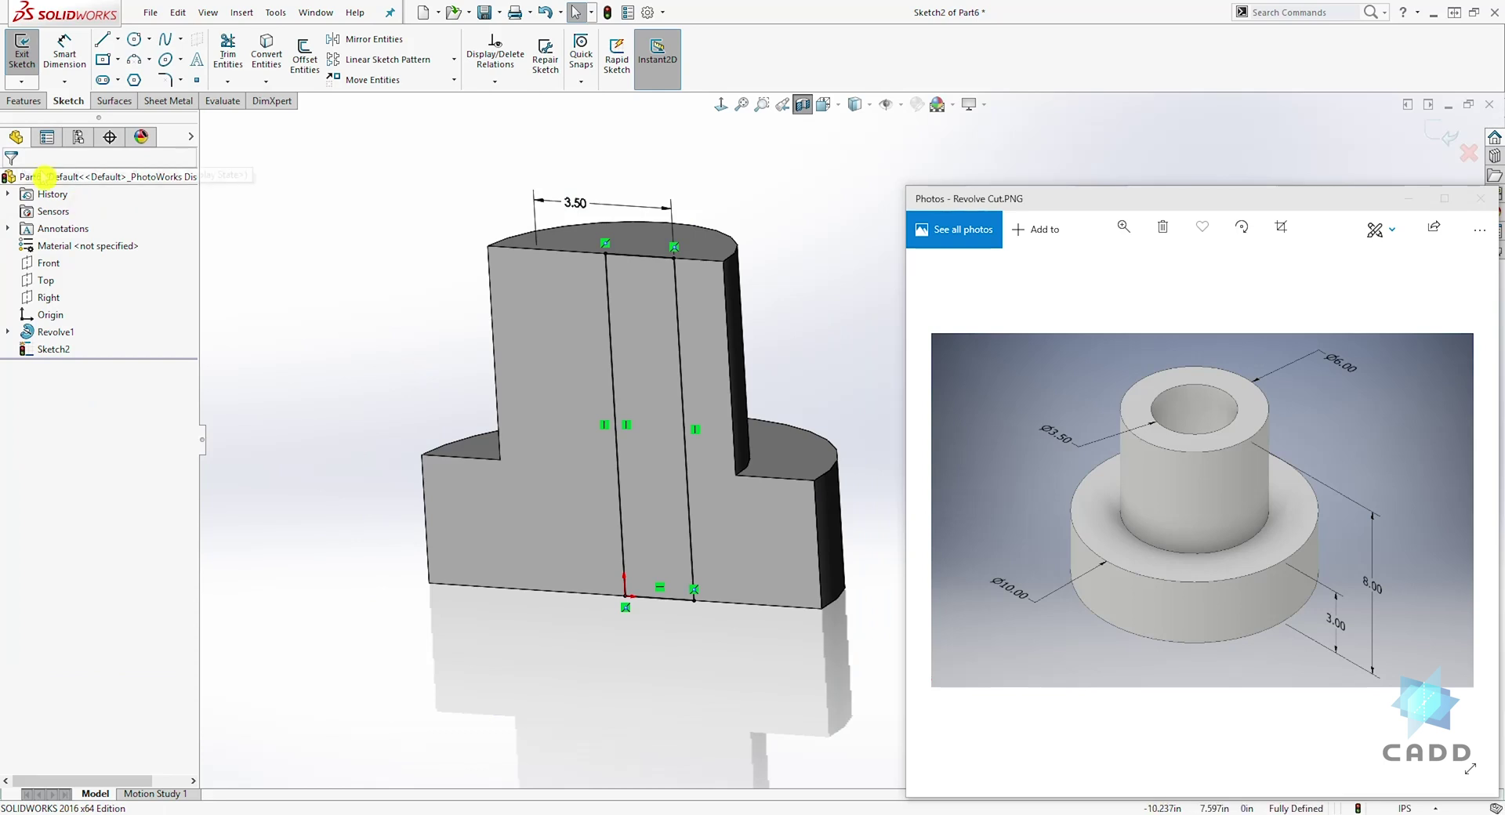
- Create a revolved cut of the rectangular profile, 360 degrees about the line on the central axis
left_click(25, 105)
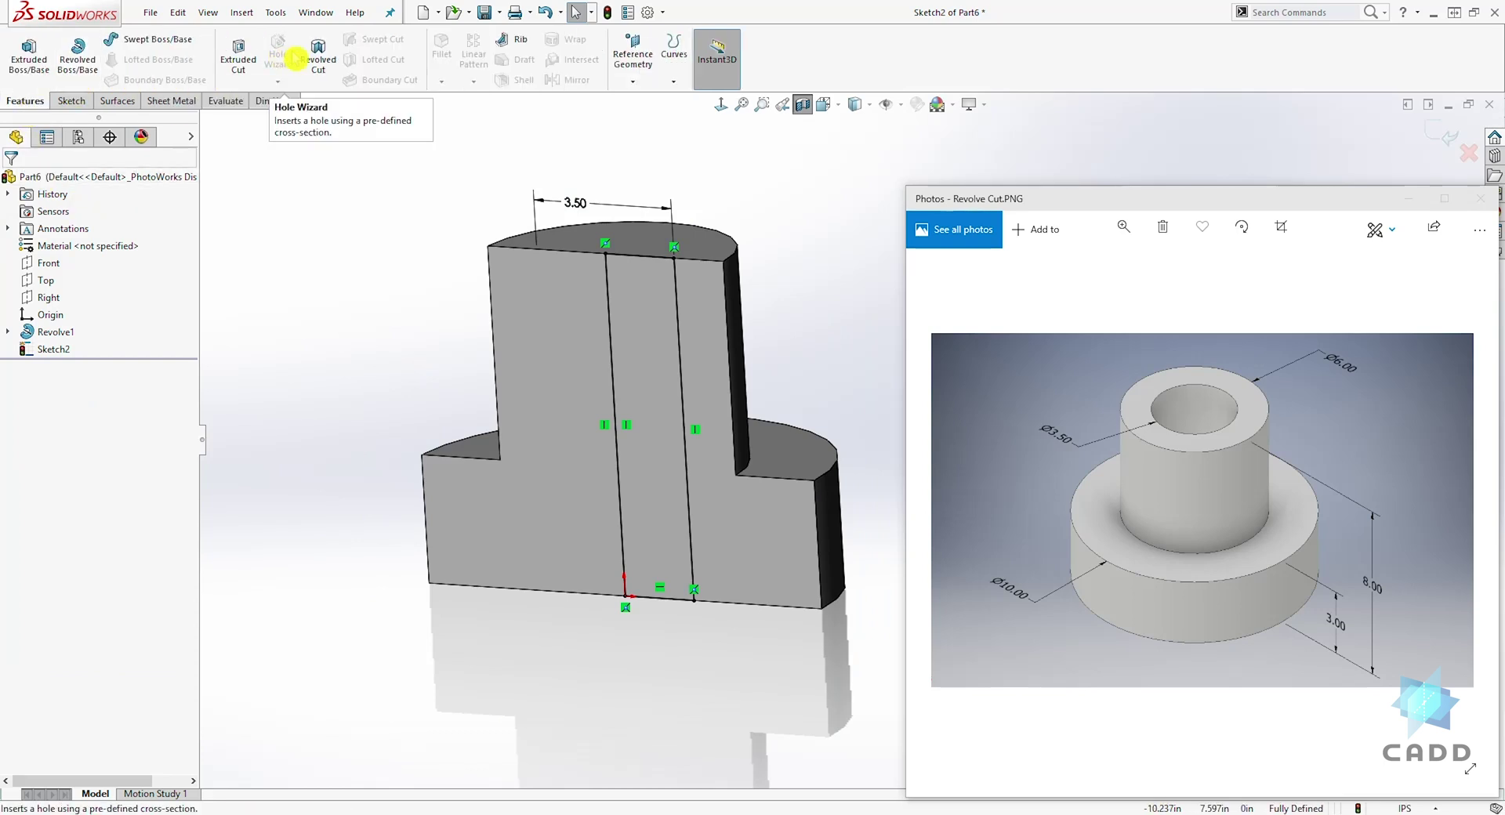
left_click(316, 56)
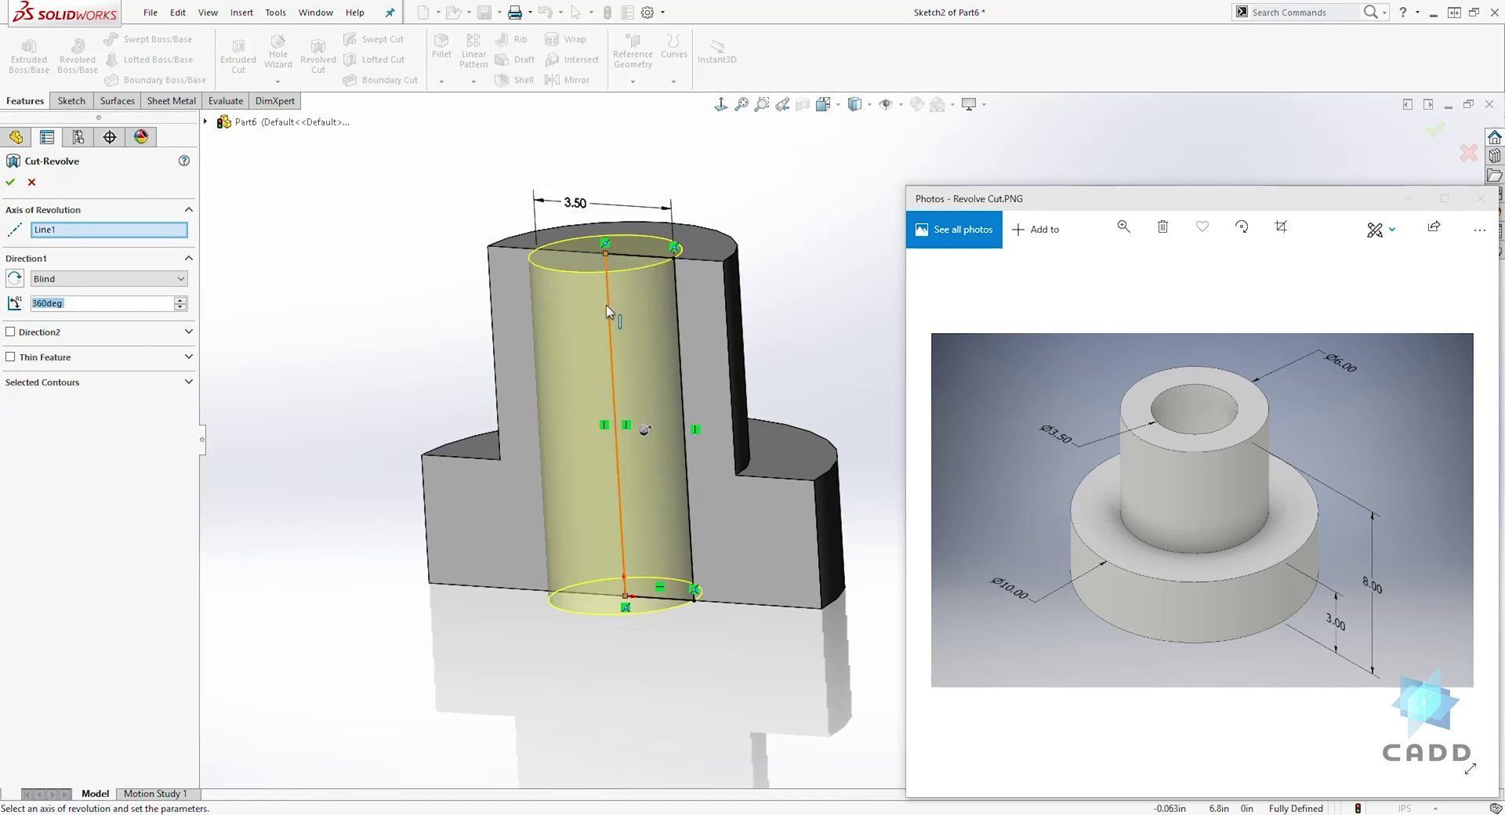
left_click(45, 300)
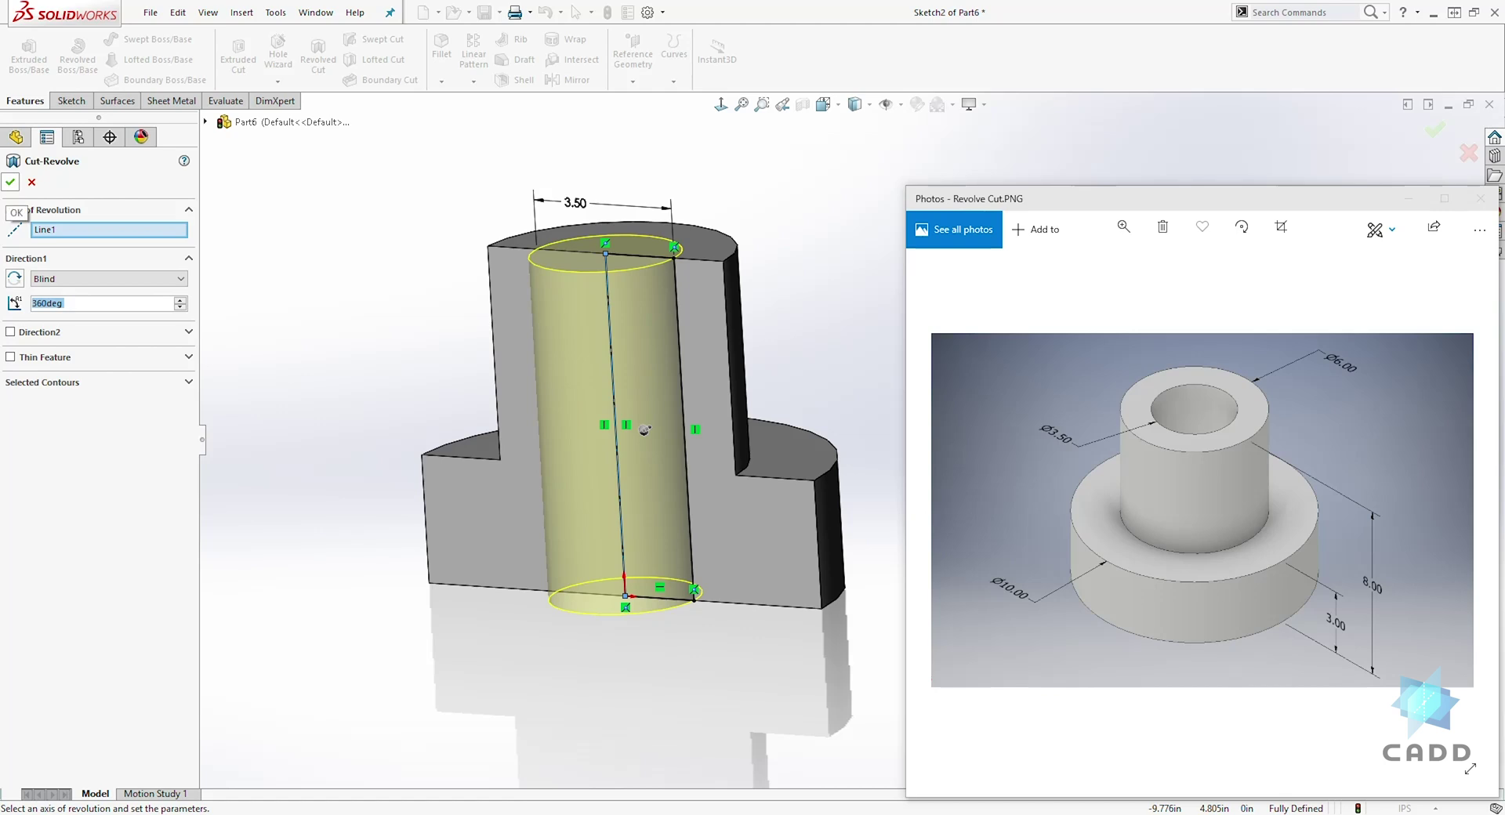
left_click(11, 182)
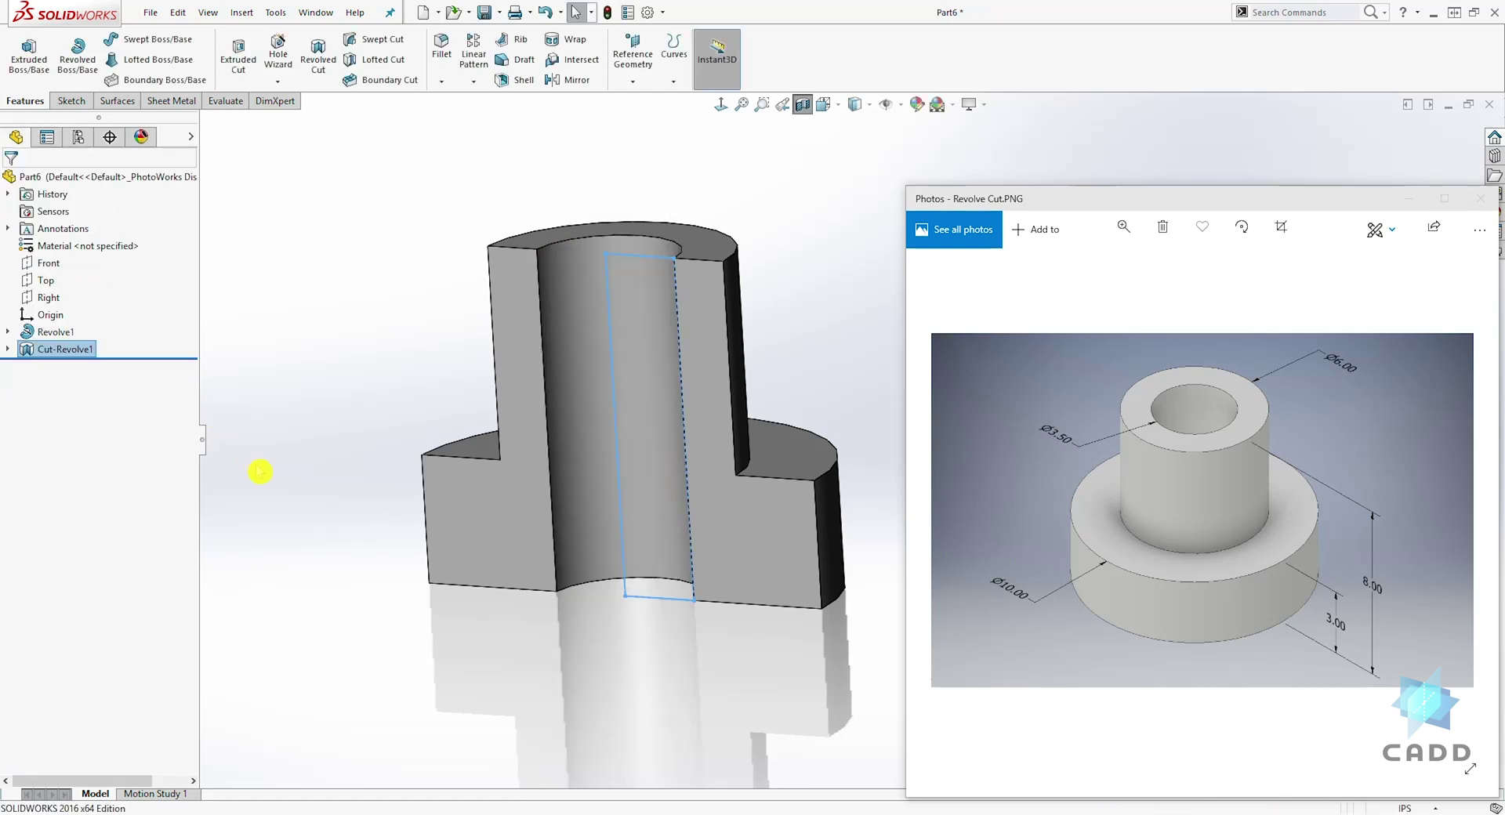
- Inspect the sectioned hole, then turn off the section view and examine the complete part
middle_click_drag(494, 537, 638, 420)
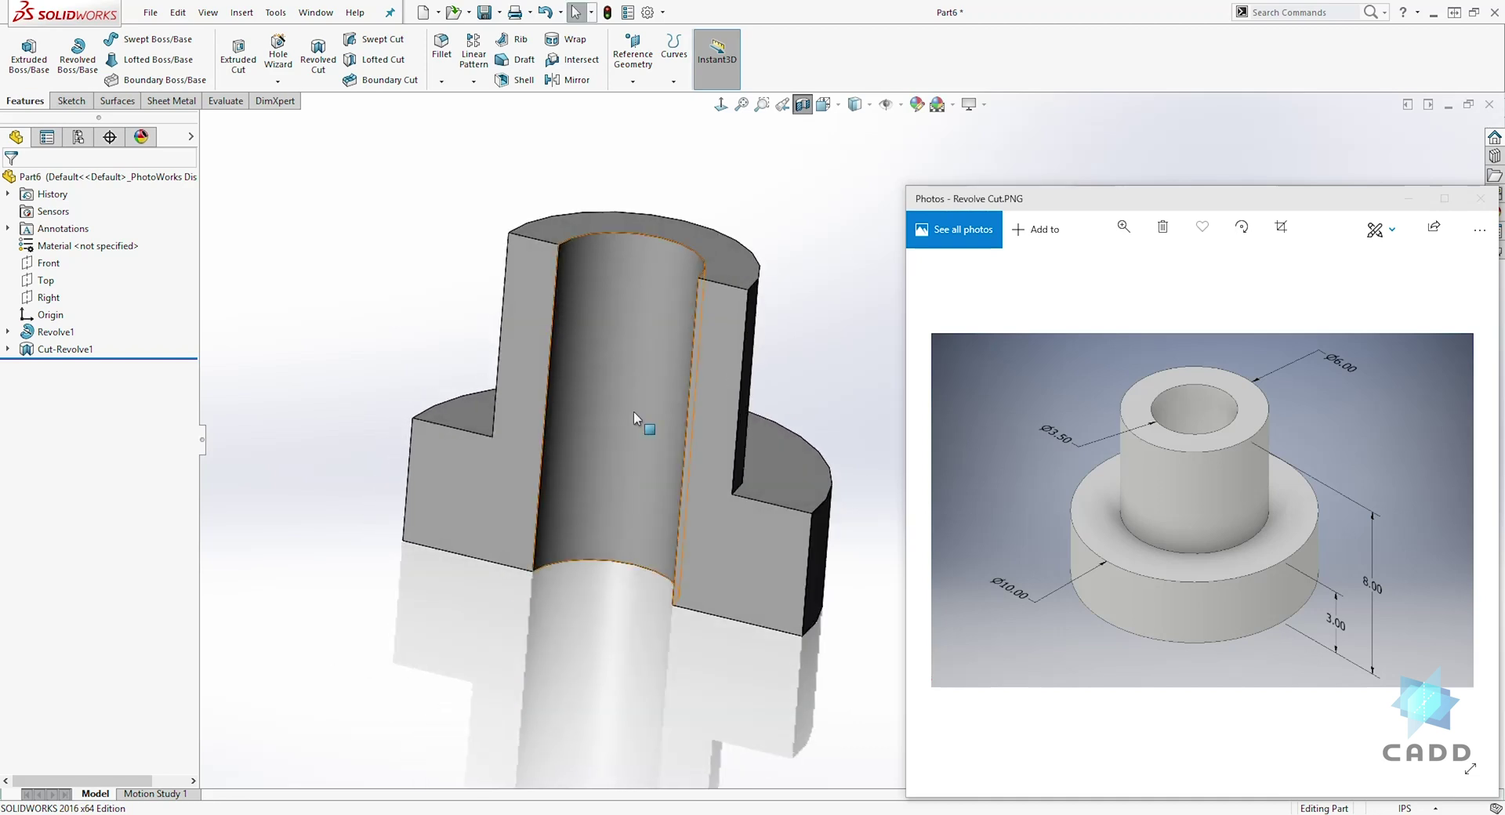
left_click(803, 107)
middle_click_drag(766, 326, 639, 392)
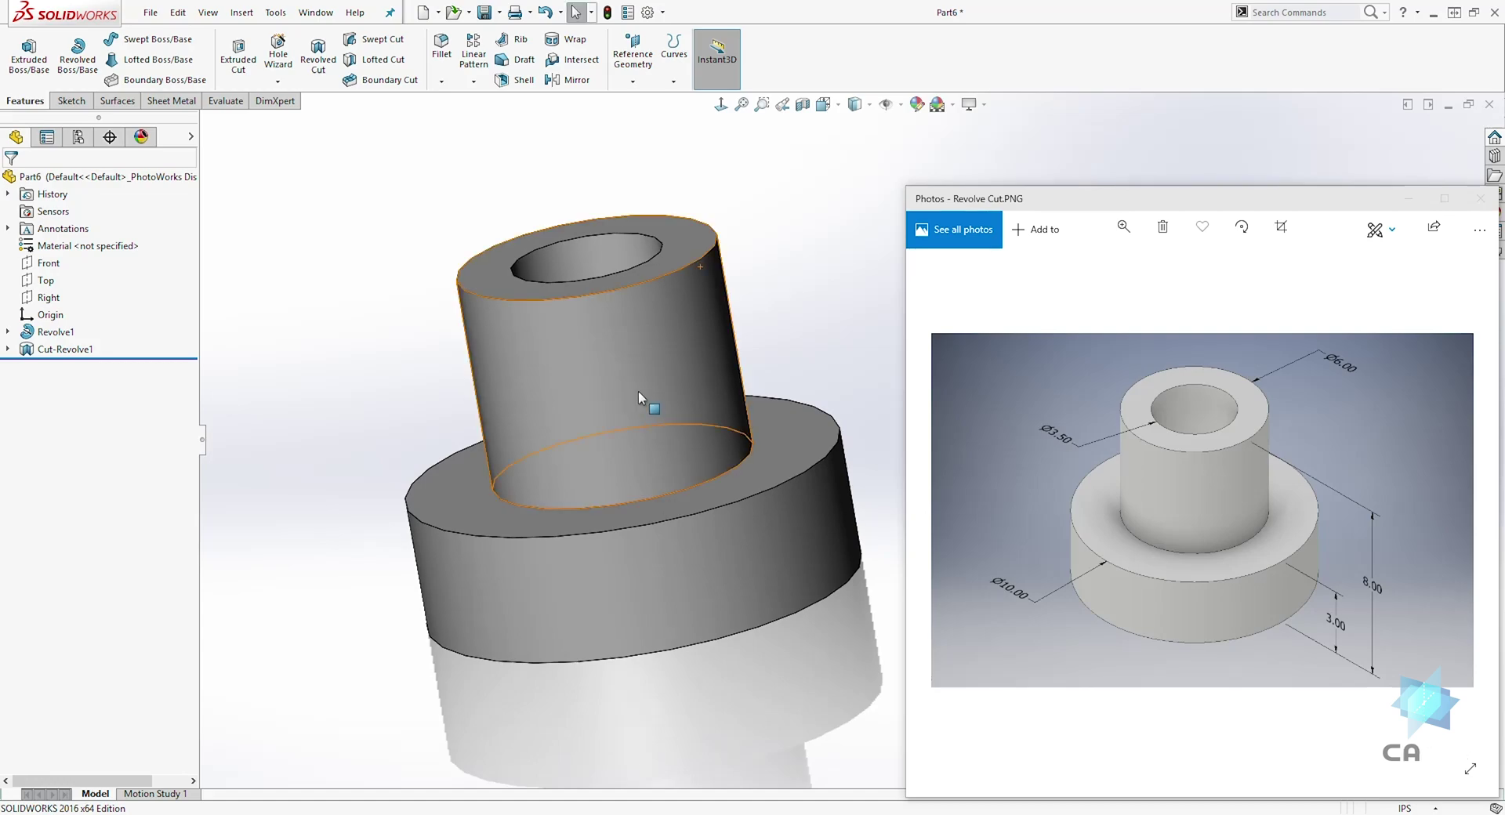